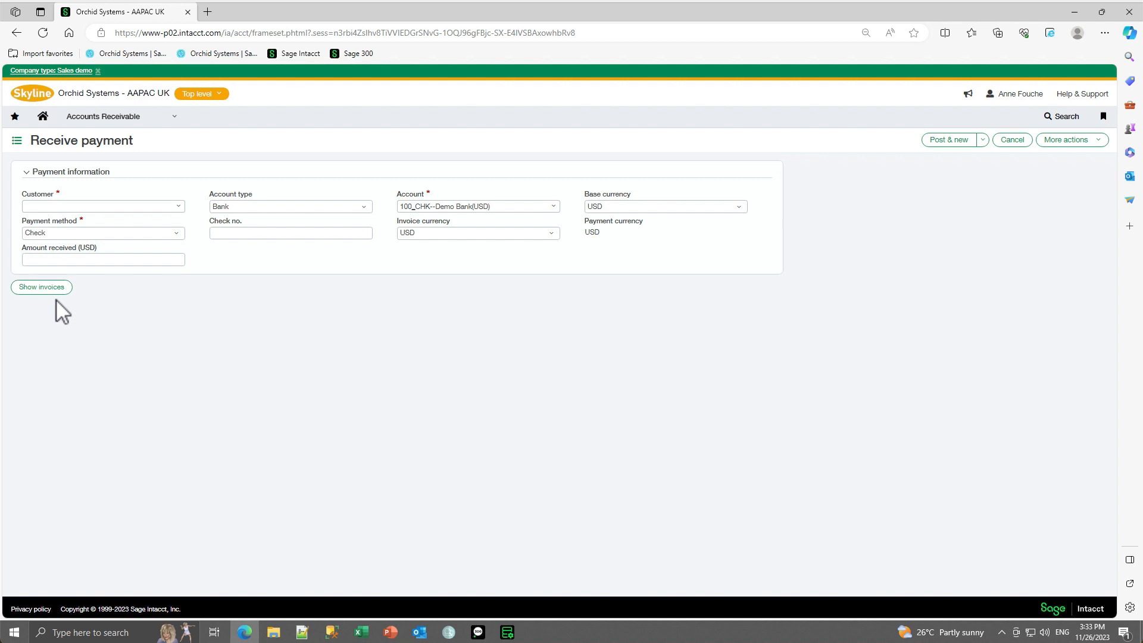
# Step: Open the Create Receipts page of the Orchid EFT application
pyautogui.click(42, 116)
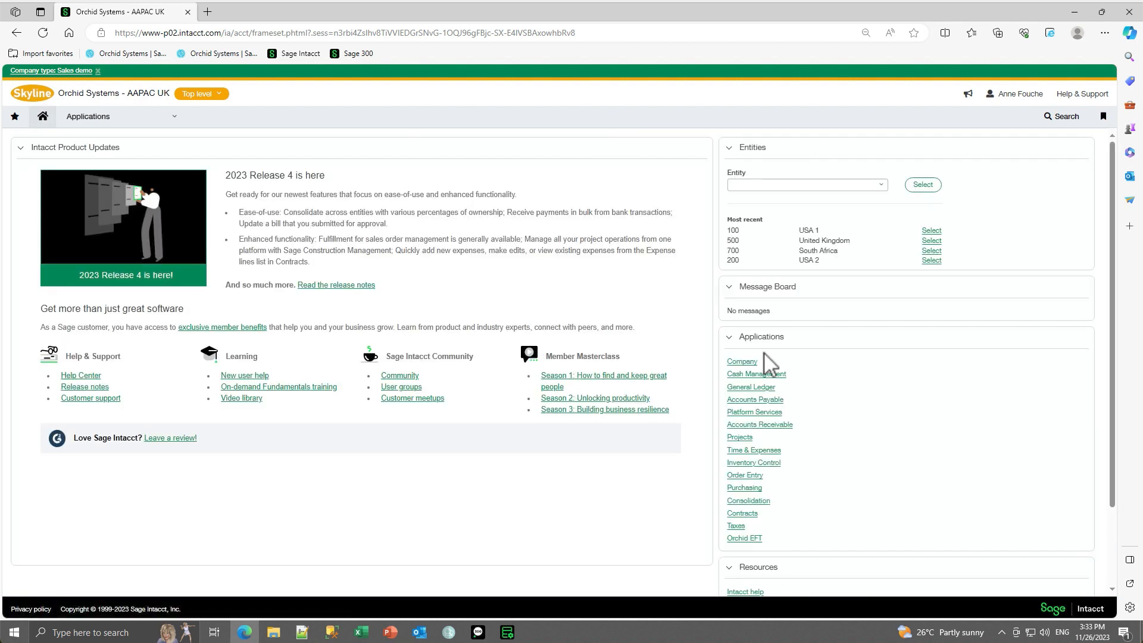
pyautogui.click(740, 540)
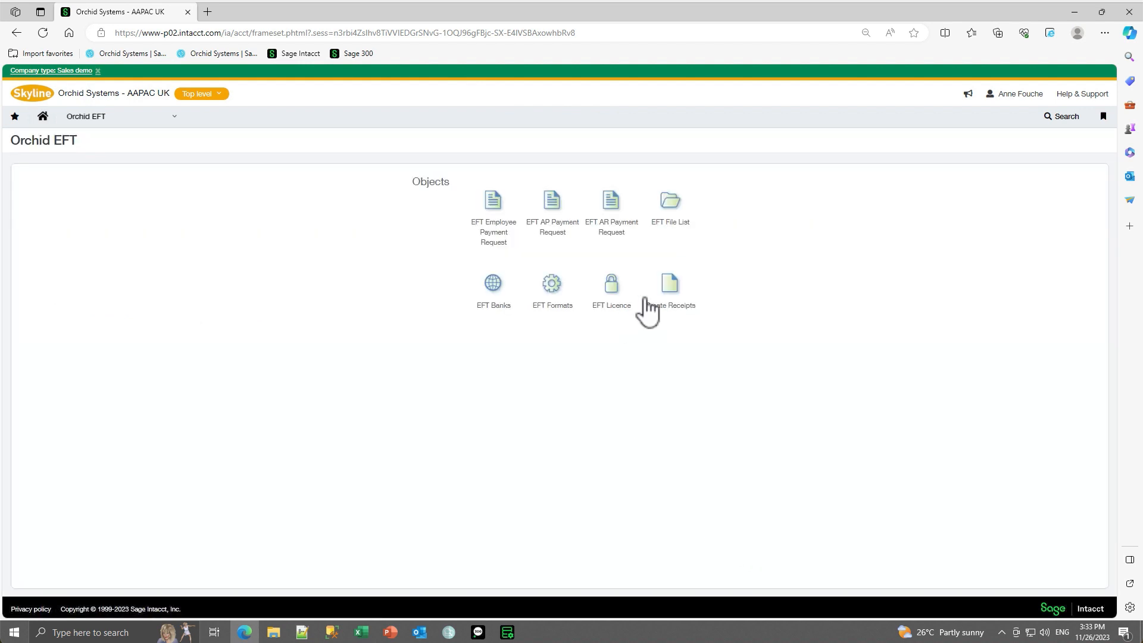
pyautogui.click(668, 286)
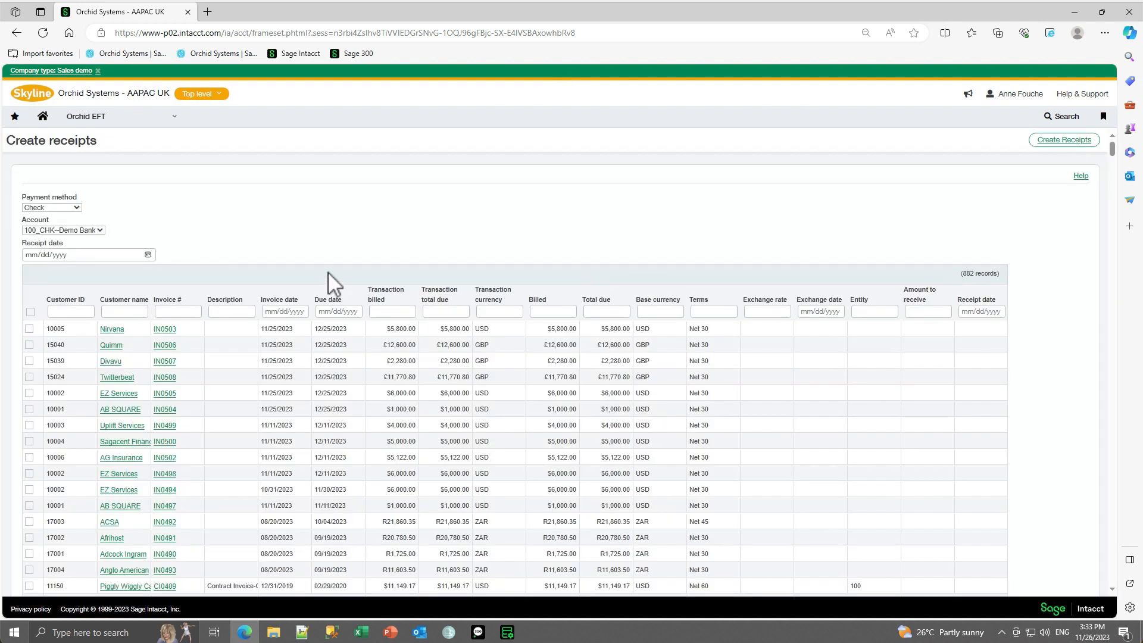
# Step: Set the receipts' payment method to Record transfer and the receipt date to 11/26/2023
pyautogui.click(75, 207)
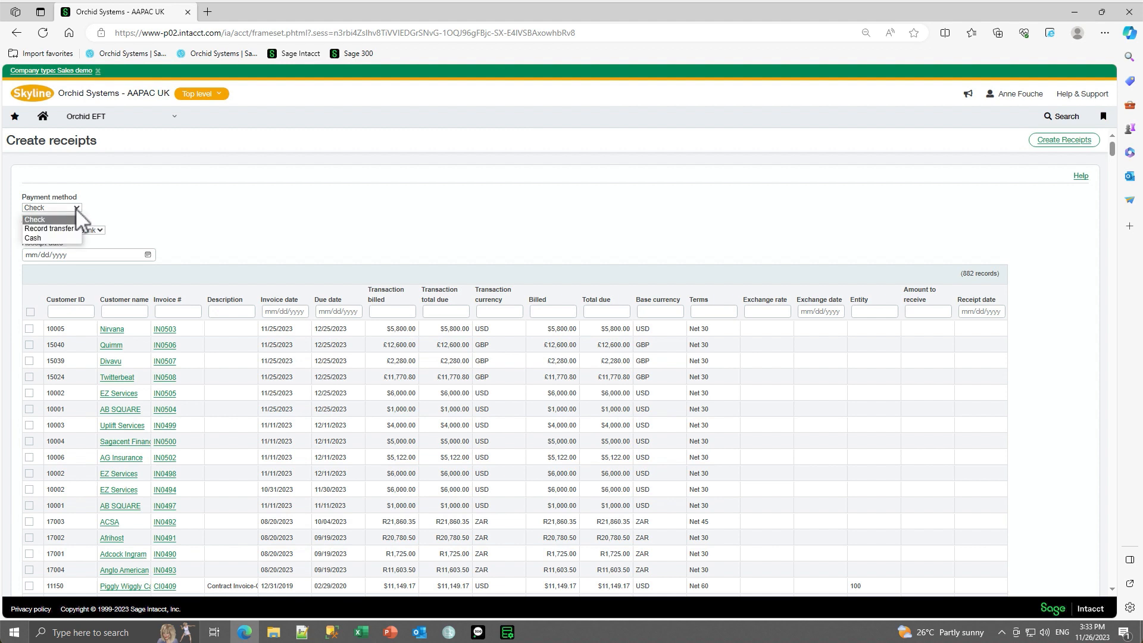
pyautogui.click(75, 228)
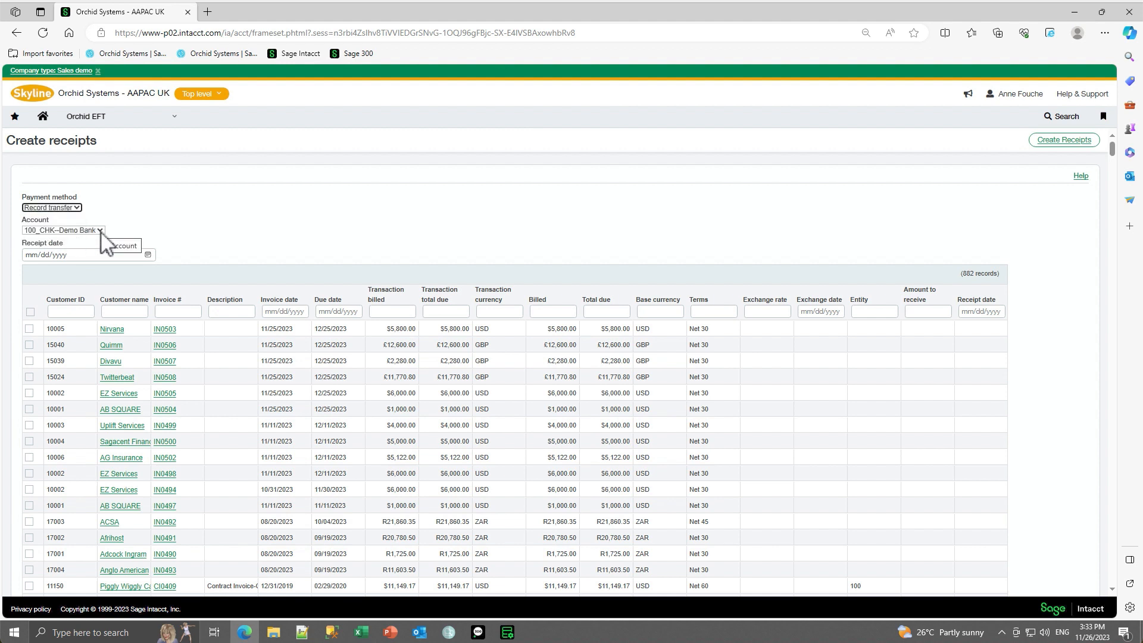
pyautogui.click(147, 255)
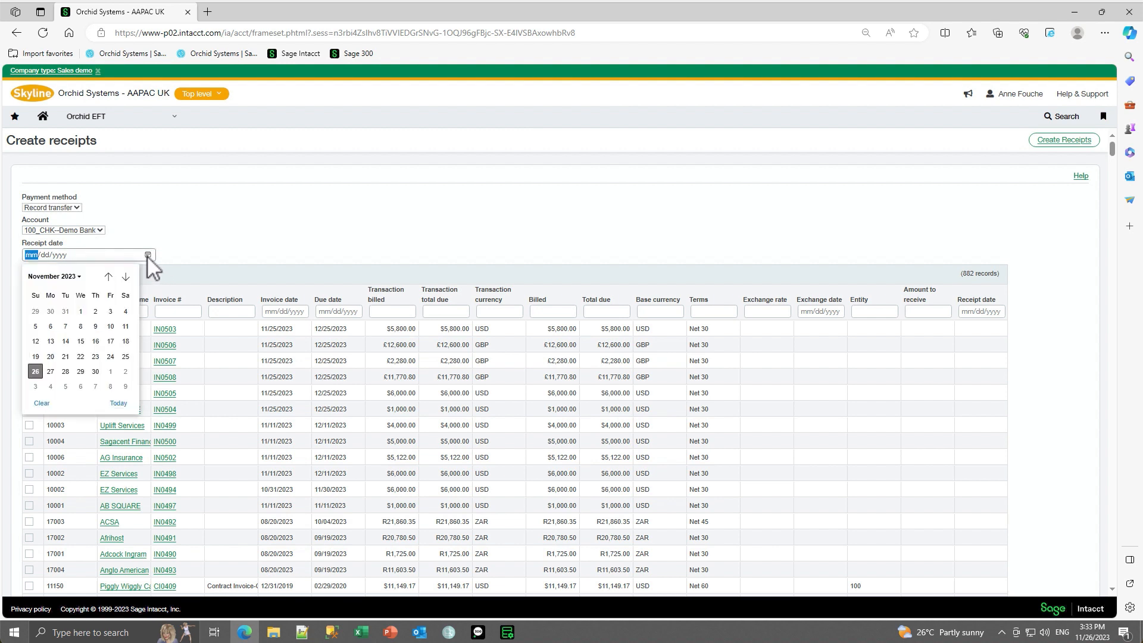
pyautogui.click(35, 373)
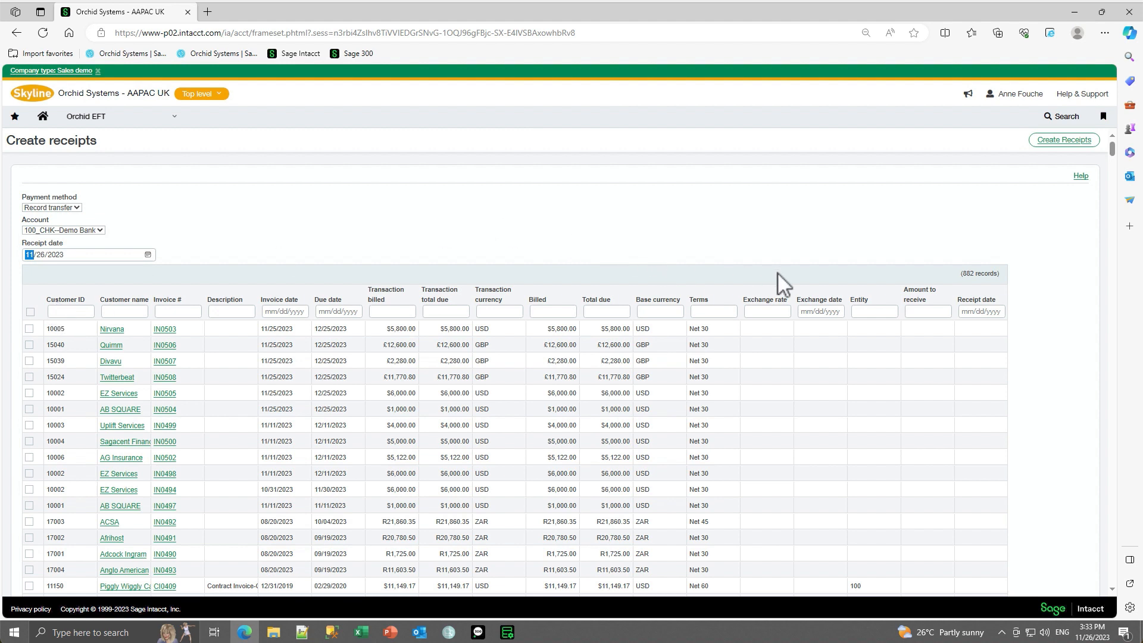
# Step: Sort the invoice list by base currency in descending order and by customer ID in descending order
pyautogui.click(652, 304)
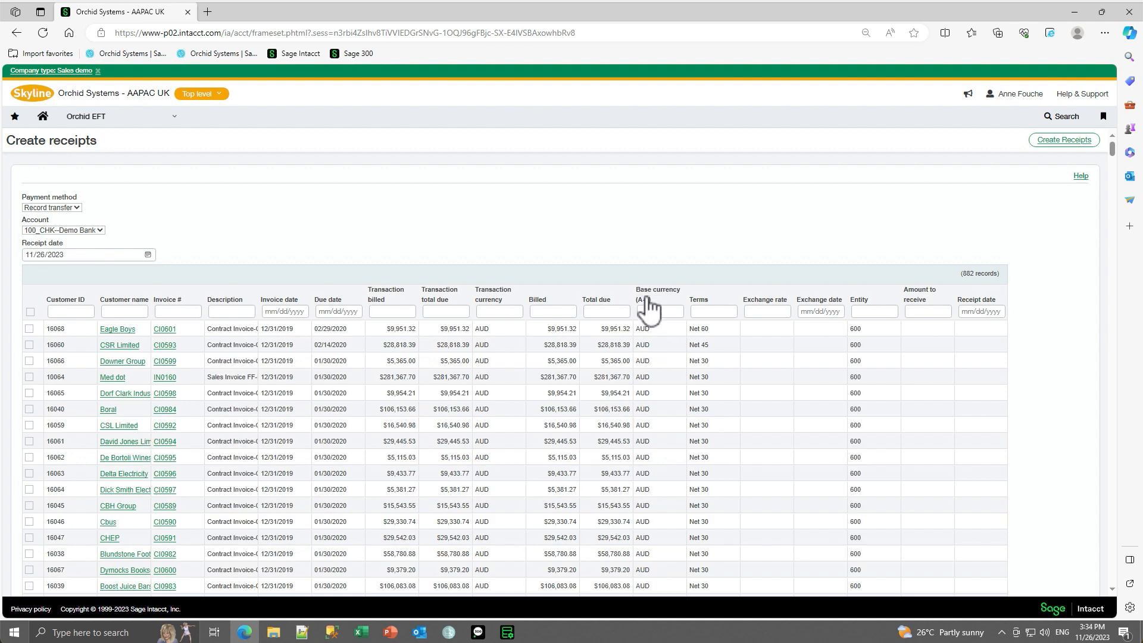
pyautogui.click(649, 305)
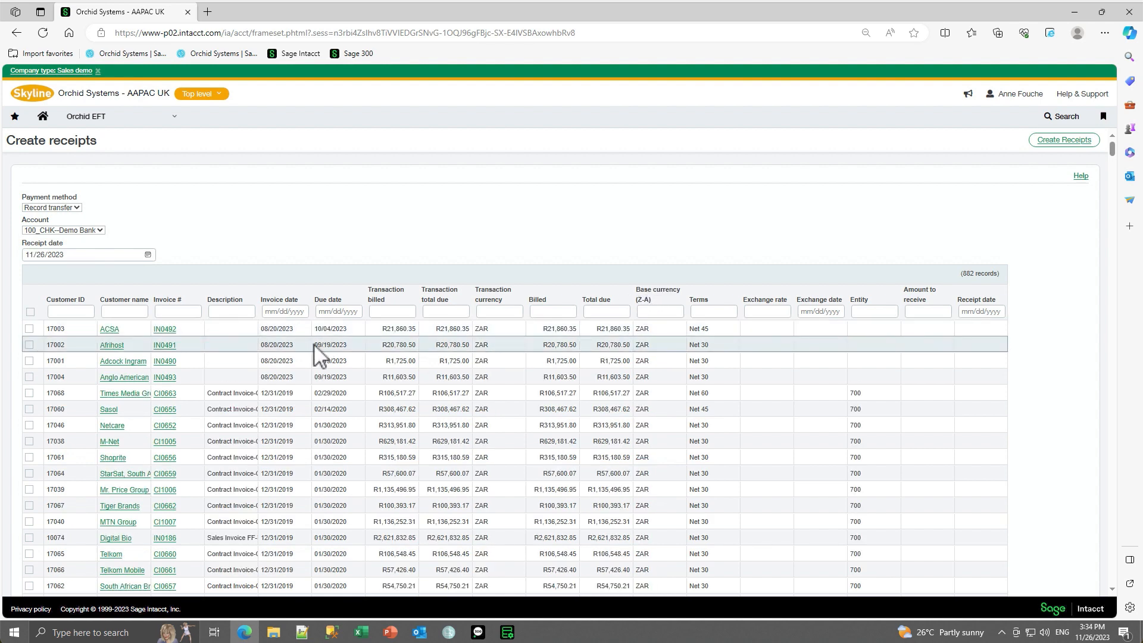
pyautogui.click(60, 314)
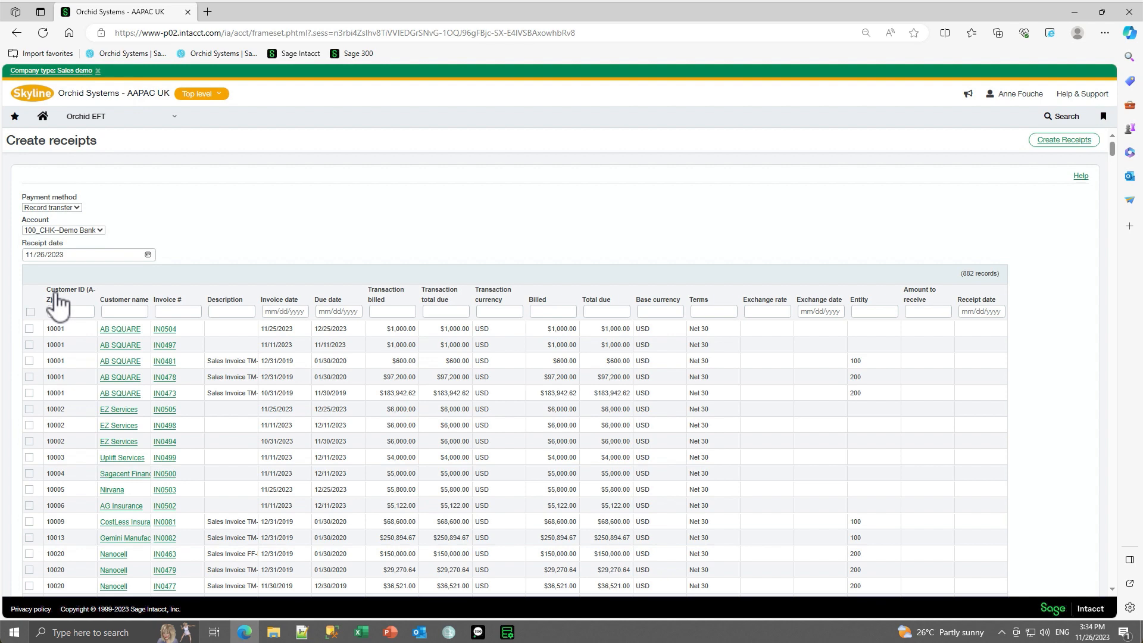
pyautogui.click(58, 305)
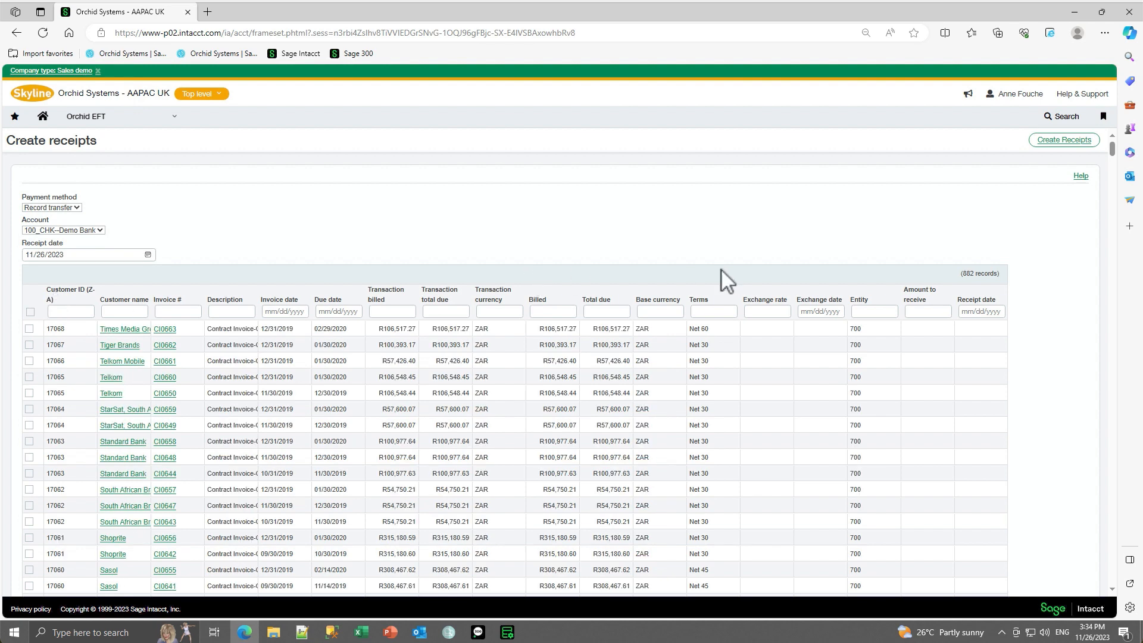
# Step: Filter the invoice list to show only invoices with base currency USD
pyautogui.click(674, 313)
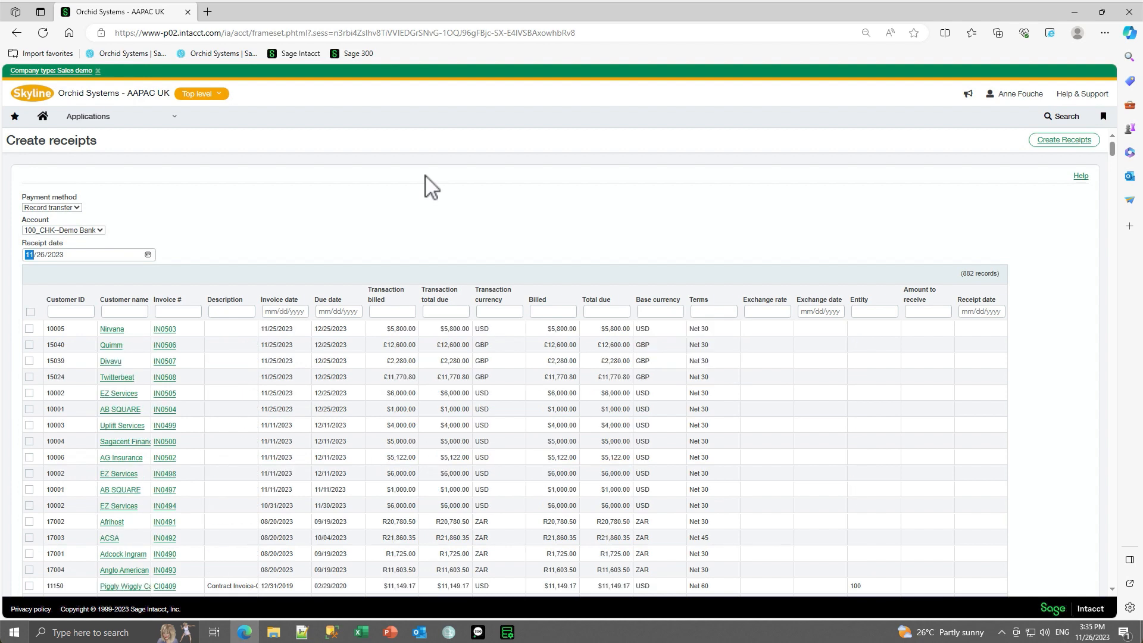
pyautogui.click(649, 312)
pyautogui.click(646, 327)
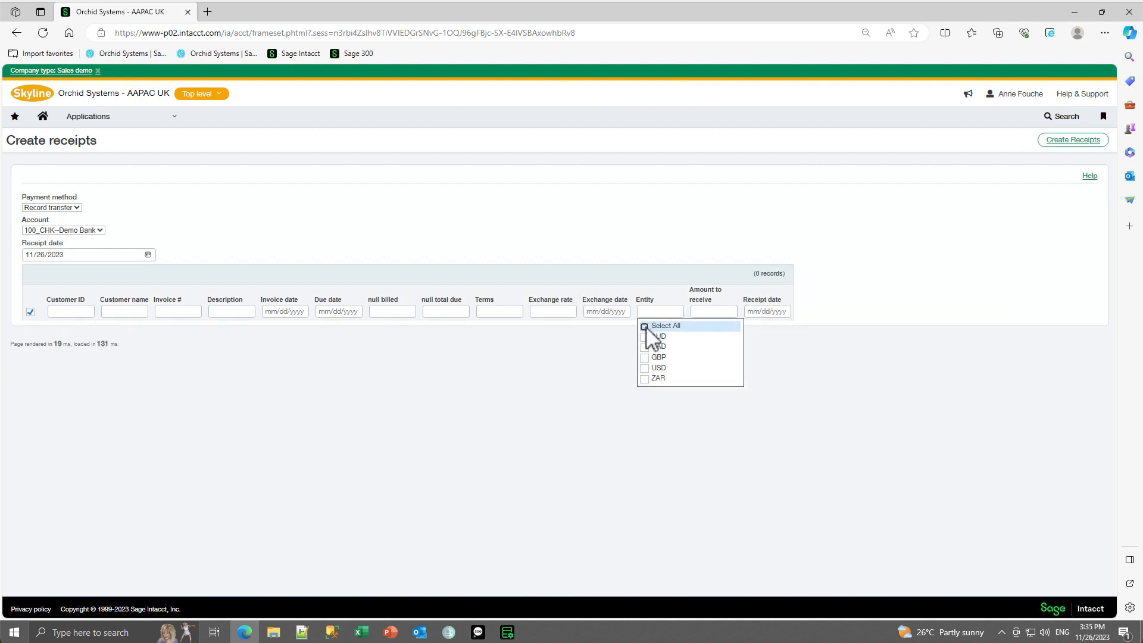
pyautogui.click(648, 369)
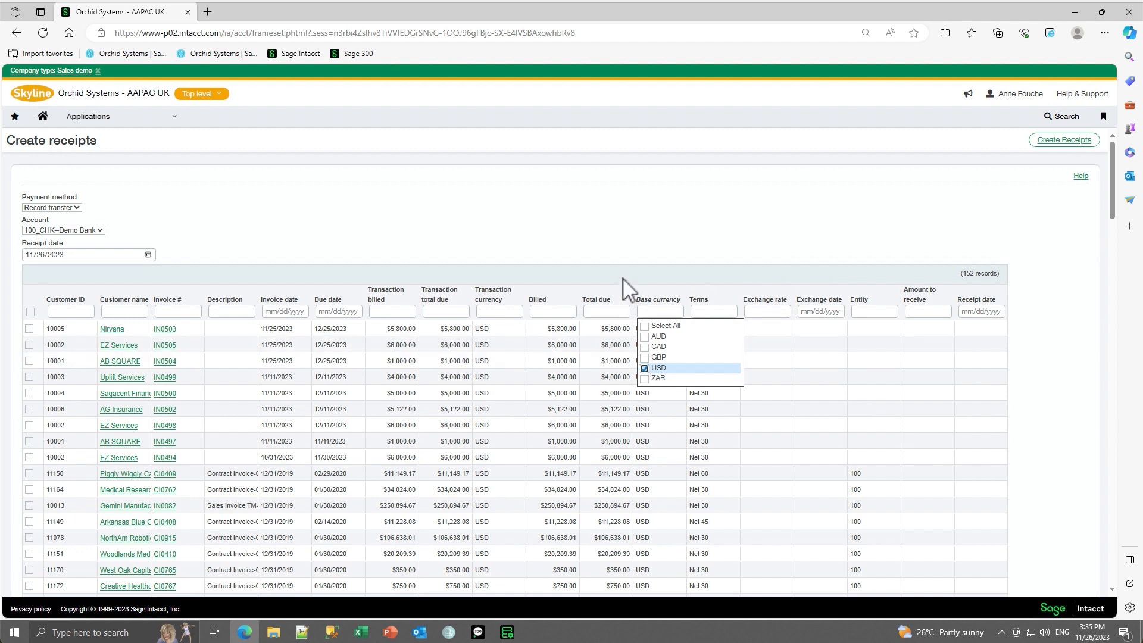
# Step: Select invoices IN0503, IN0505, IN0504, IN0499, IN0500, IN0502 and IN0498 and create receipts for them
pyautogui.click(29, 329)
pyautogui.click(28, 345)
pyautogui.click(29, 360)
pyautogui.click(28, 377)
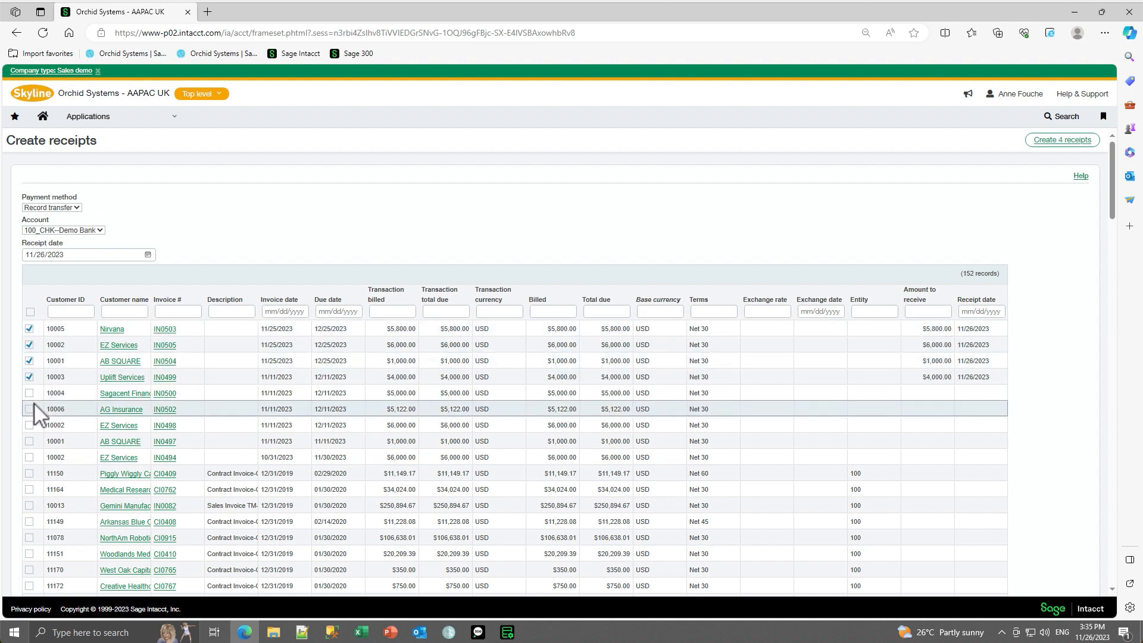
pyautogui.click(29, 393)
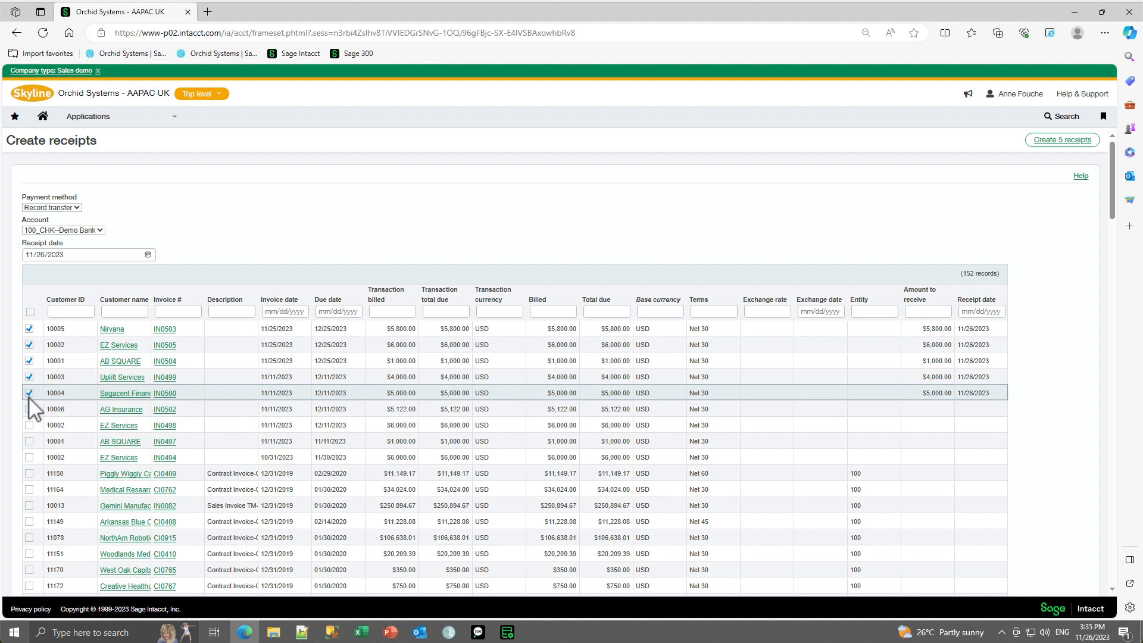
pyautogui.click(29, 410)
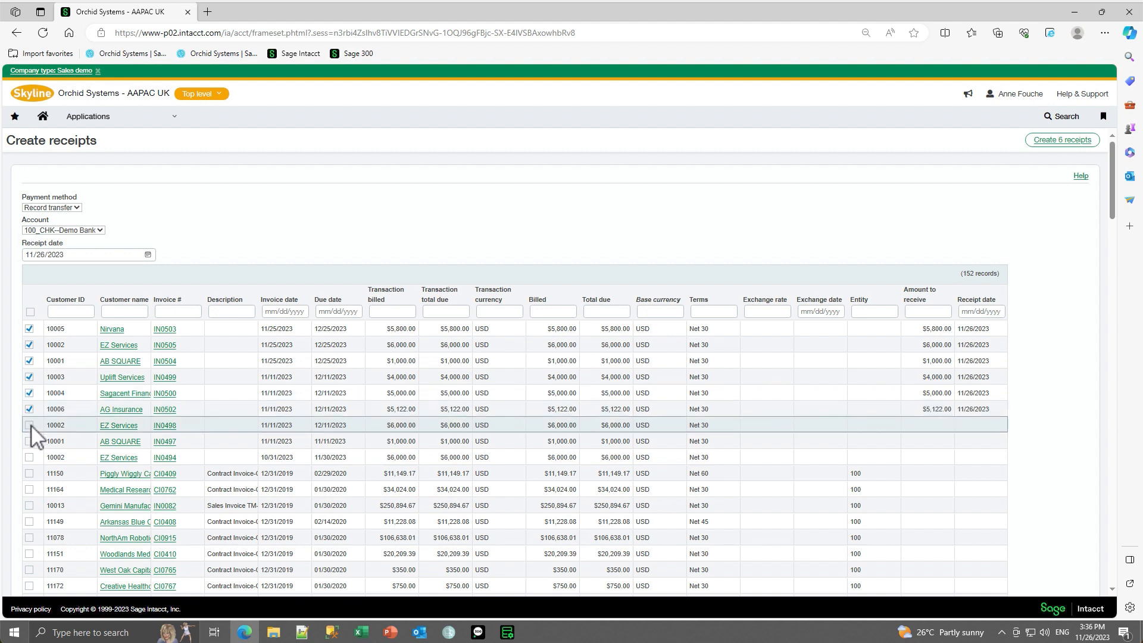
pyautogui.click(29, 426)
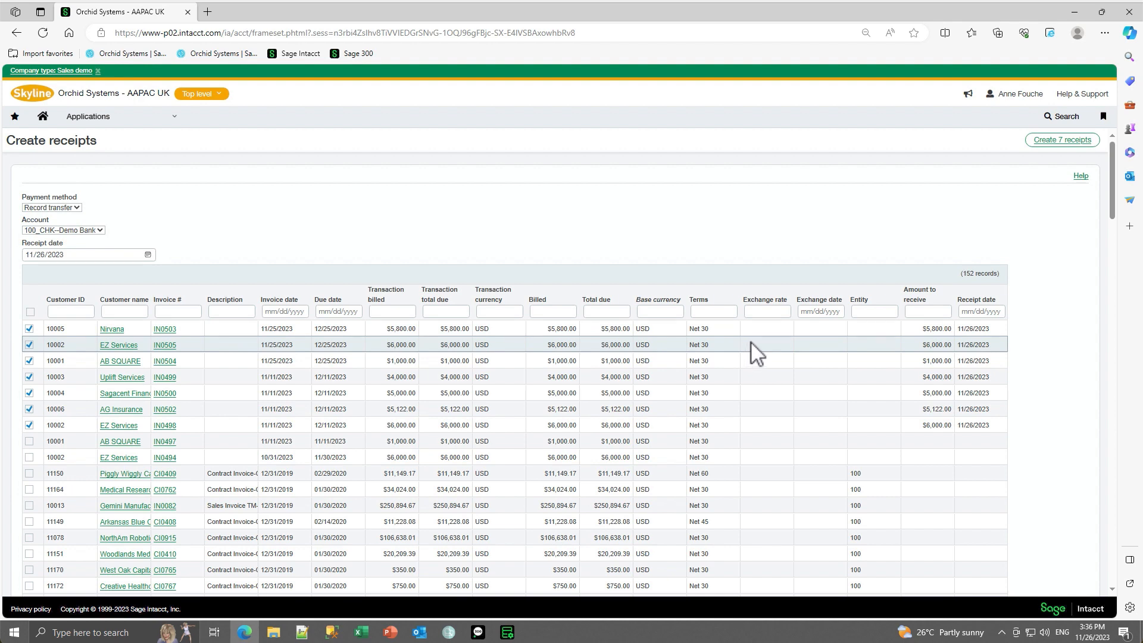
pyautogui.click(1046, 149)
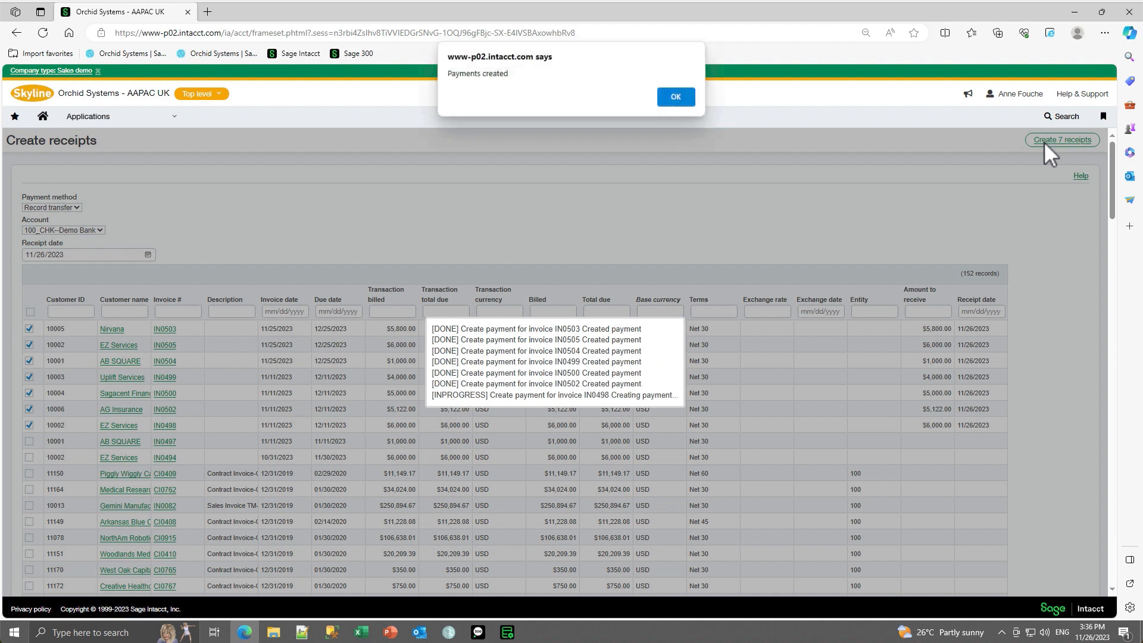
pyautogui.click(667, 98)
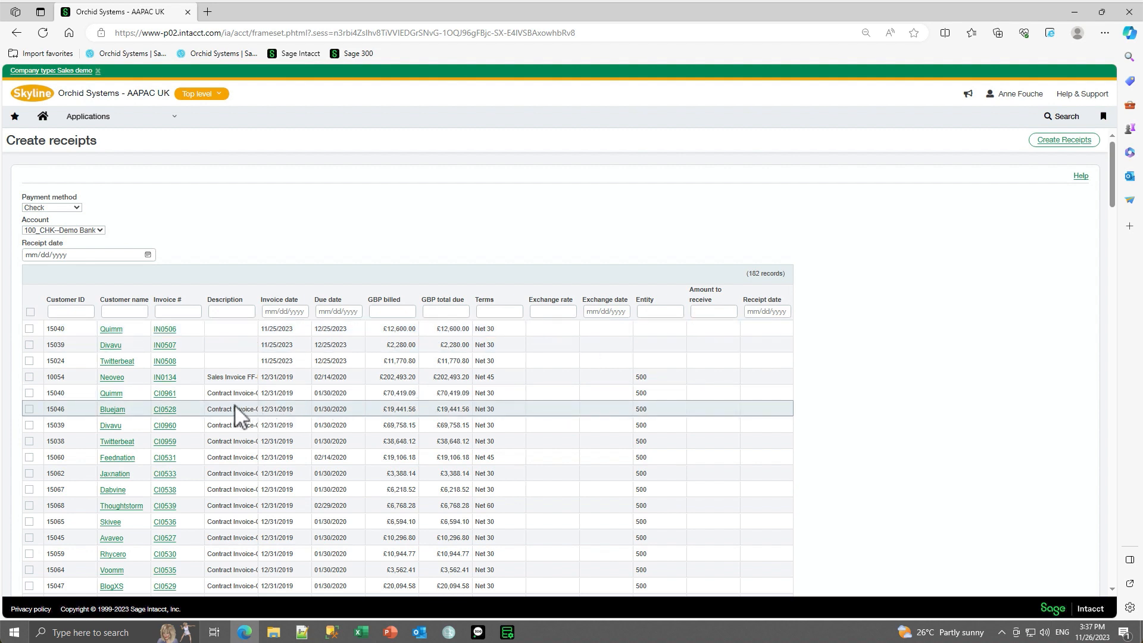
# Step: Select the GBP invoices IN0506, IN0507 and IN0508 for receipt creation
pyautogui.click(29, 329)
pyautogui.click(29, 345)
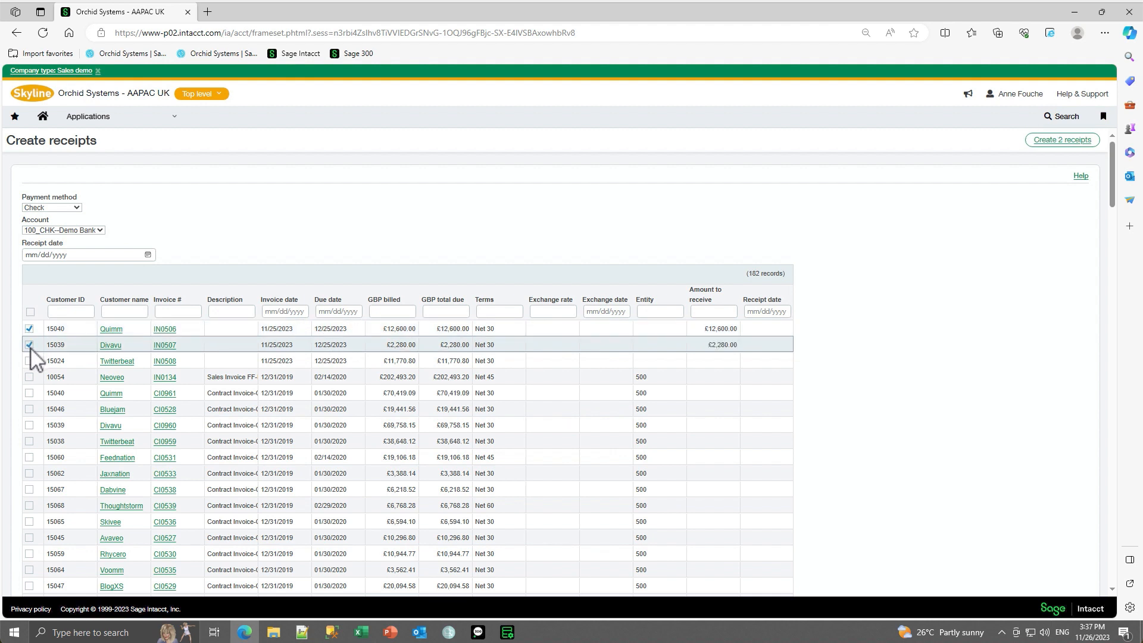
pyautogui.click(29, 362)
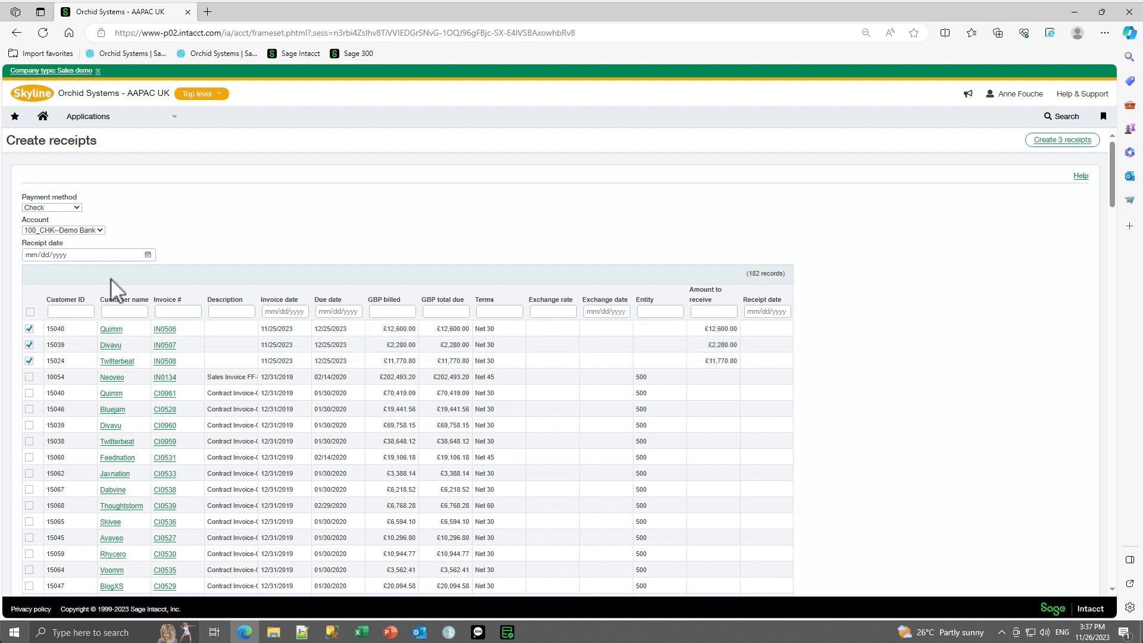
# Step: Create the selected GBP receipts with account 500_CHK--Demo Bank, payment method Record transfer and receipt date 11/26/2023
pyautogui.click(100, 231)
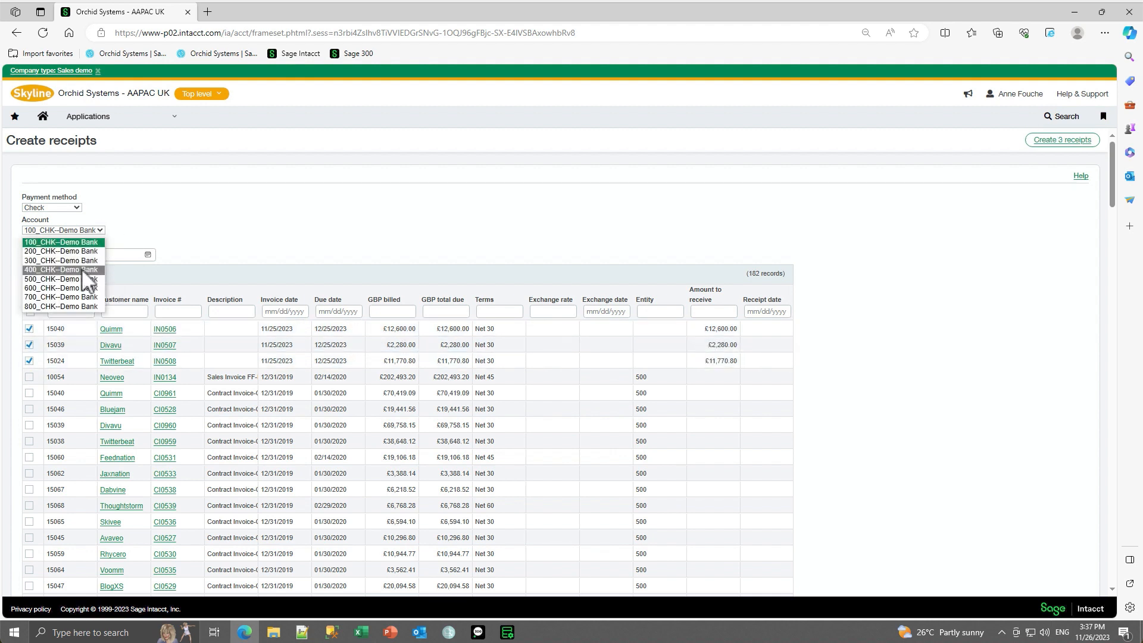
pyautogui.click(64, 232)
pyautogui.click(77, 208)
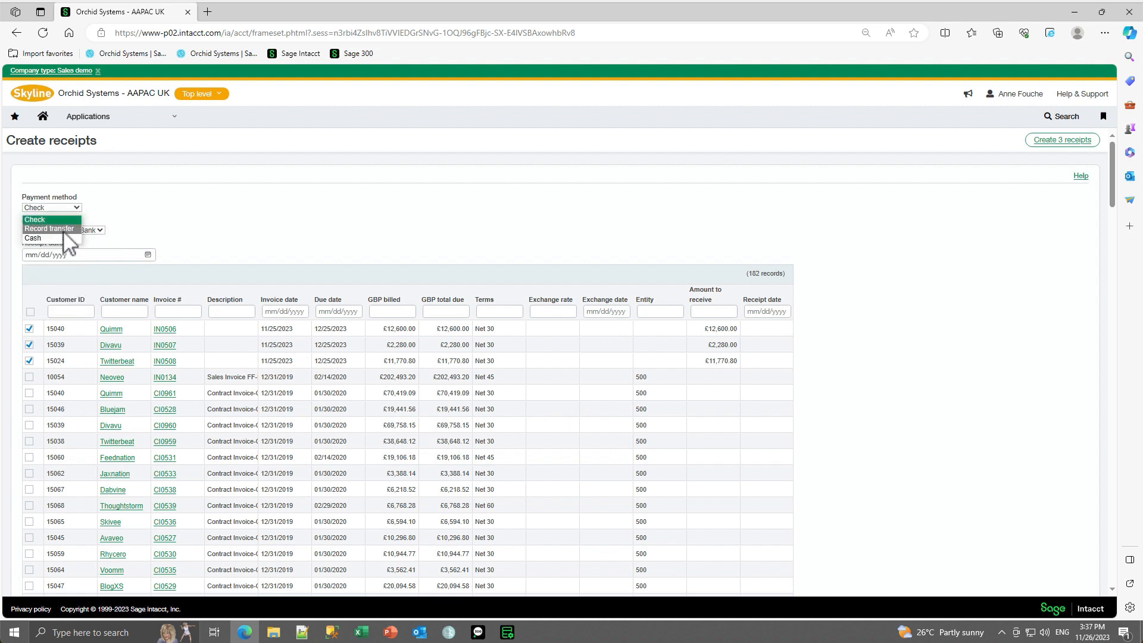
pyautogui.click(62, 230)
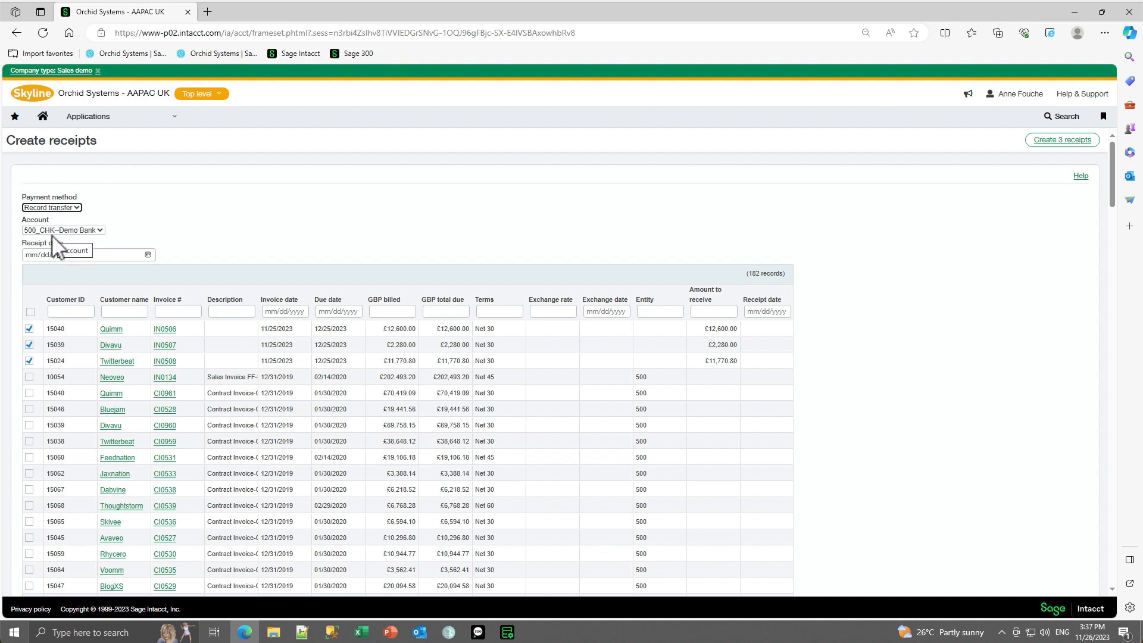
pyautogui.click(148, 255)
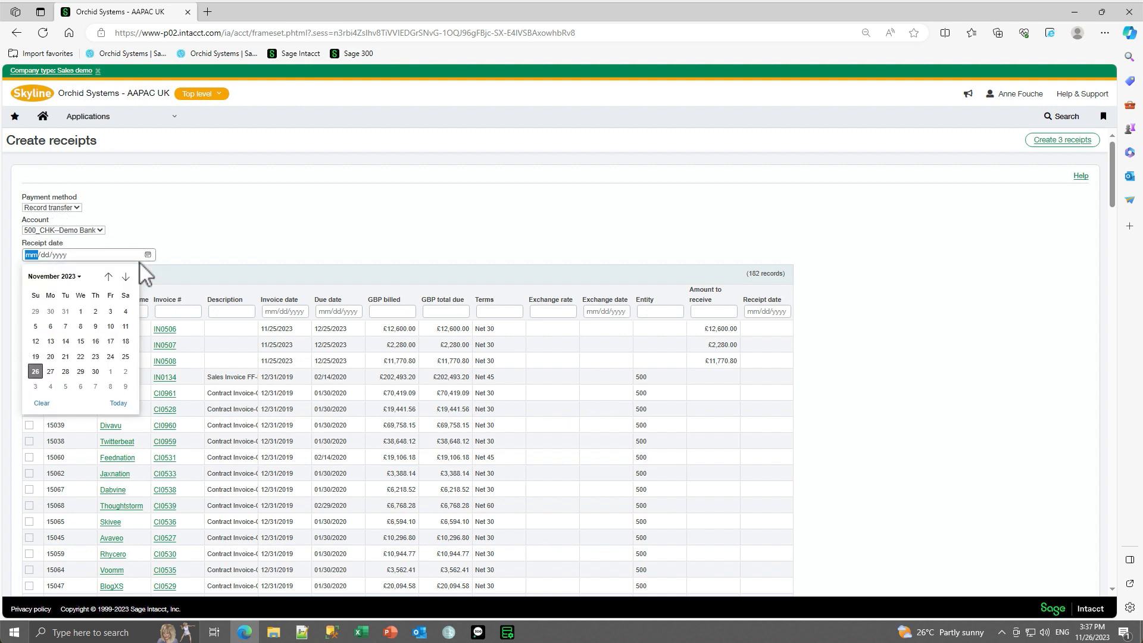
pyautogui.click(35, 372)
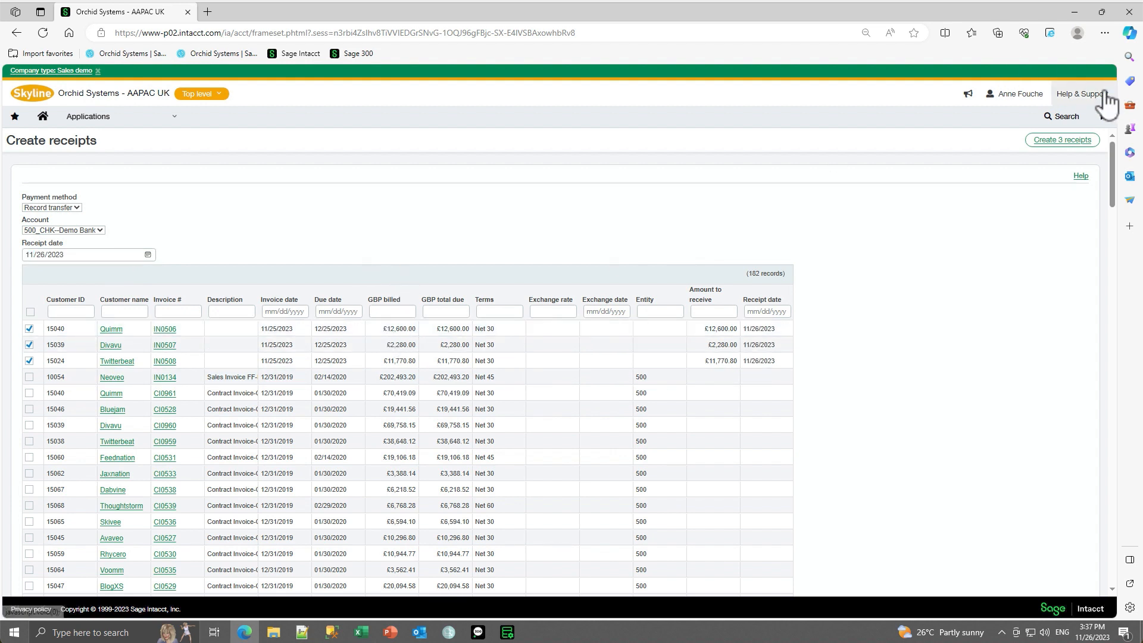
pyautogui.click(1059, 144)
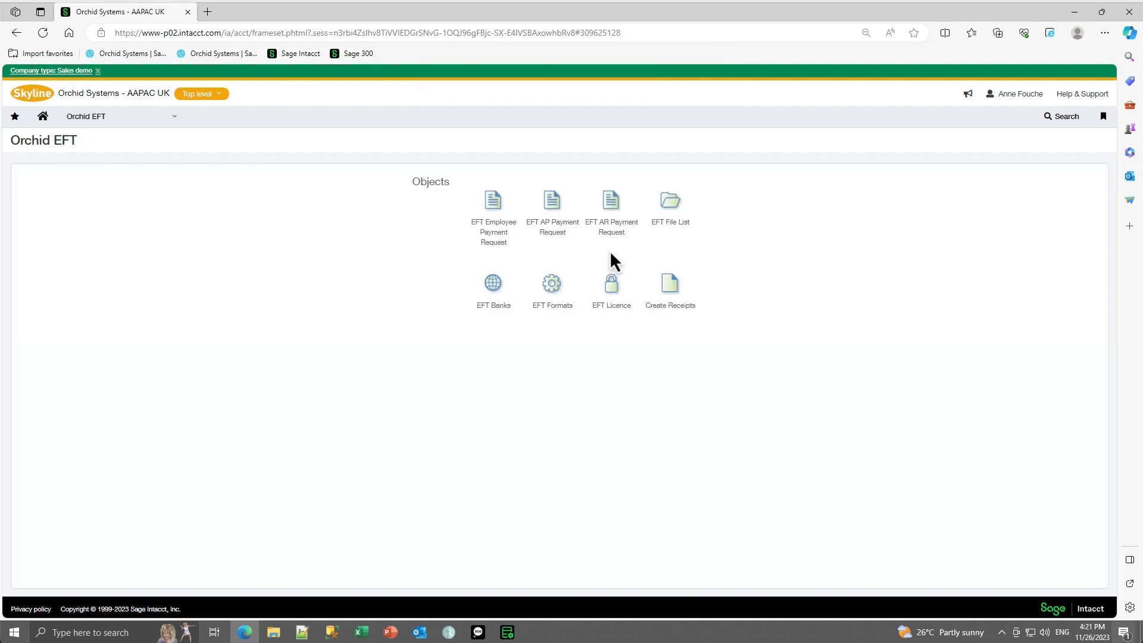
# Step: Open the EFT AR Payment Request page and filter the payments to base currency GBP
pyautogui.click(610, 217)
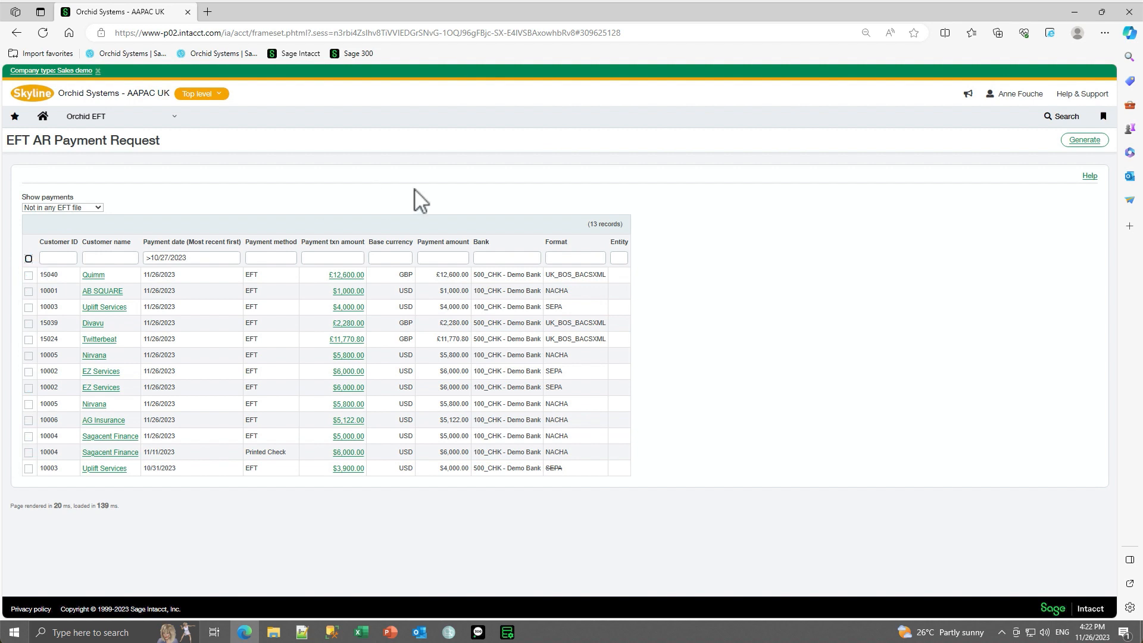
pyautogui.click(381, 258)
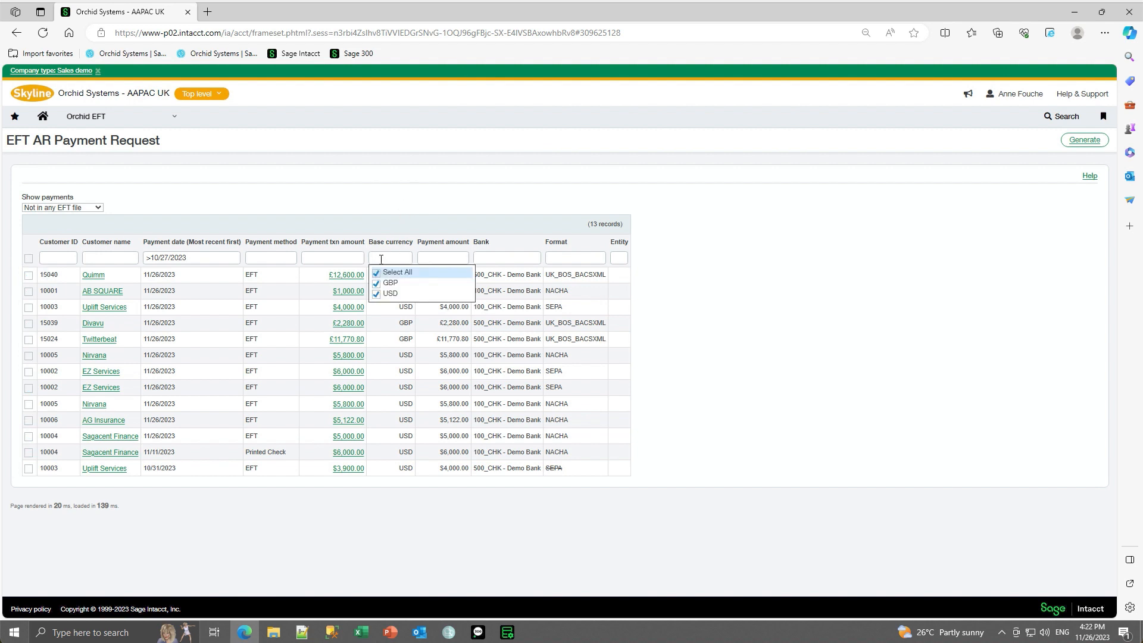
pyautogui.click(377, 273)
pyautogui.click(377, 284)
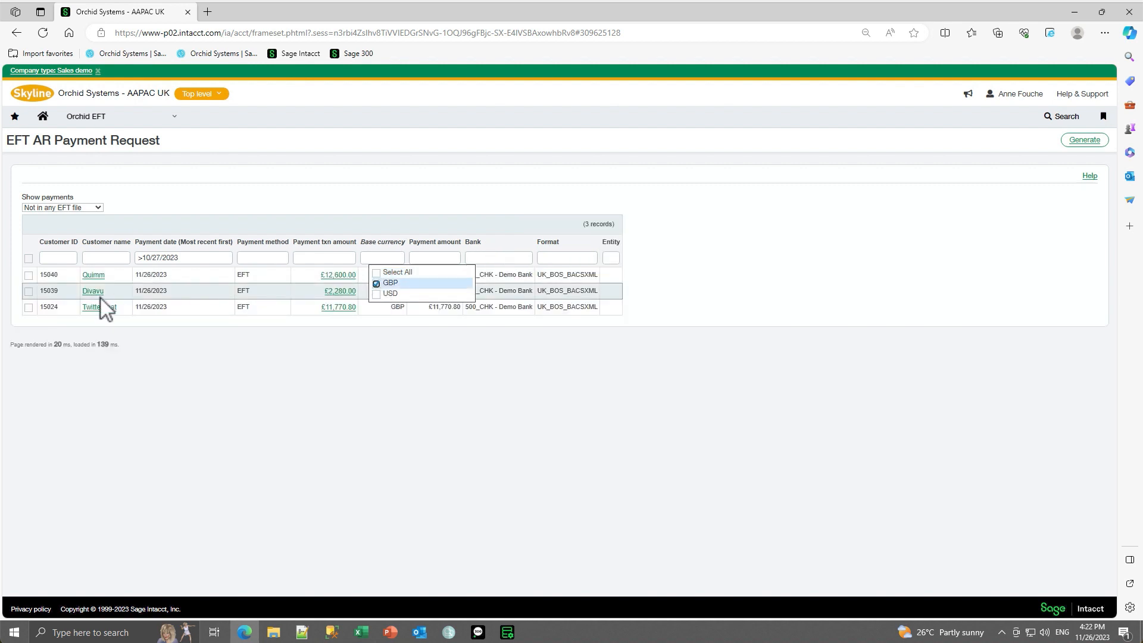
# Step: Select all listed GBP payments and generate their EFT file
pyautogui.click(28, 259)
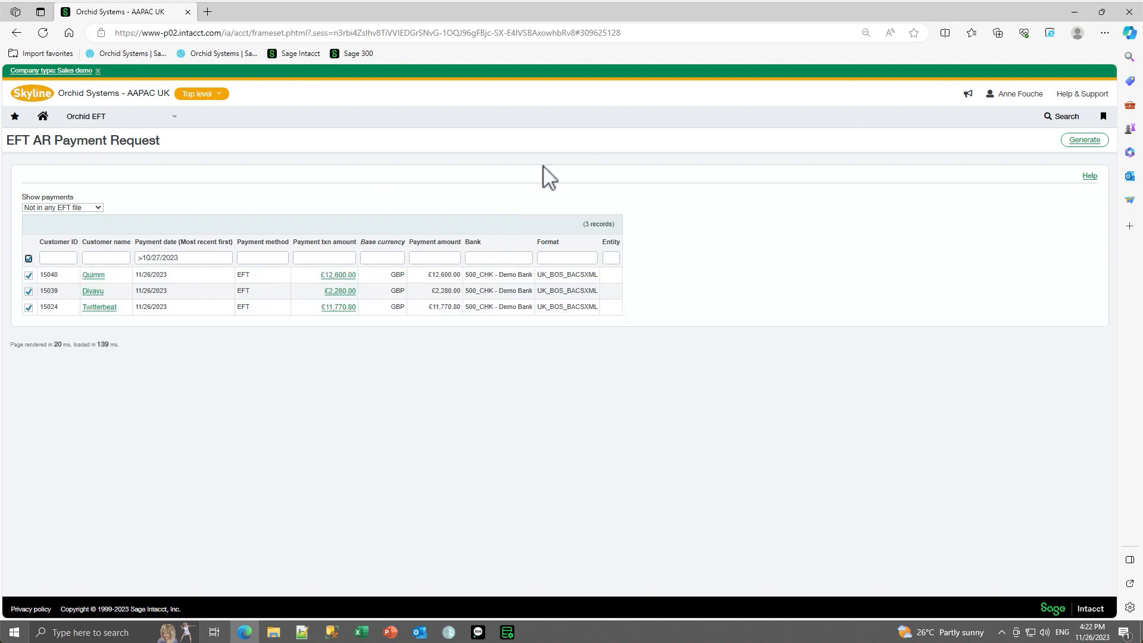
pyautogui.click(1084, 143)
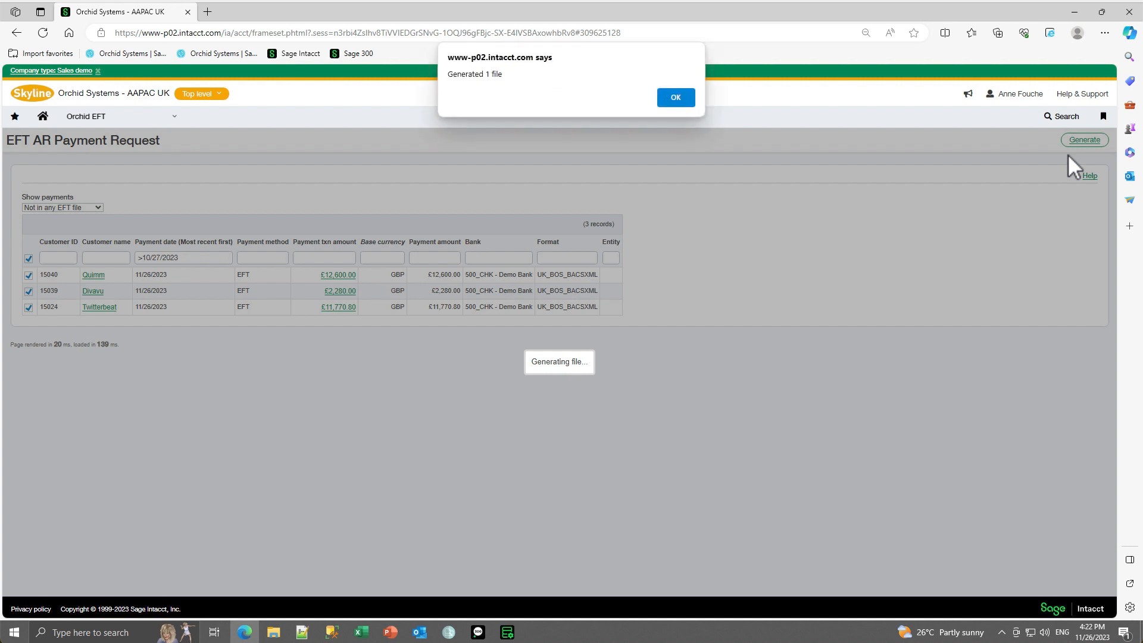
pyautogui.click(677, 99)
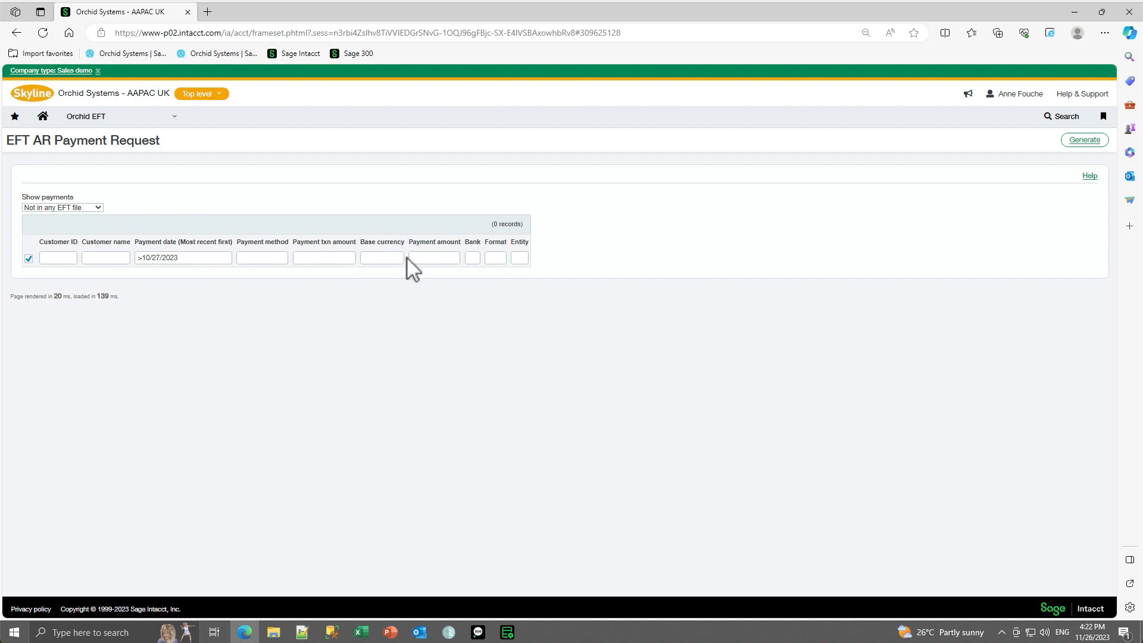
# Step: Filter the AR payments to base currency USD and file format NACHA
pyautogui.click(379, 258)
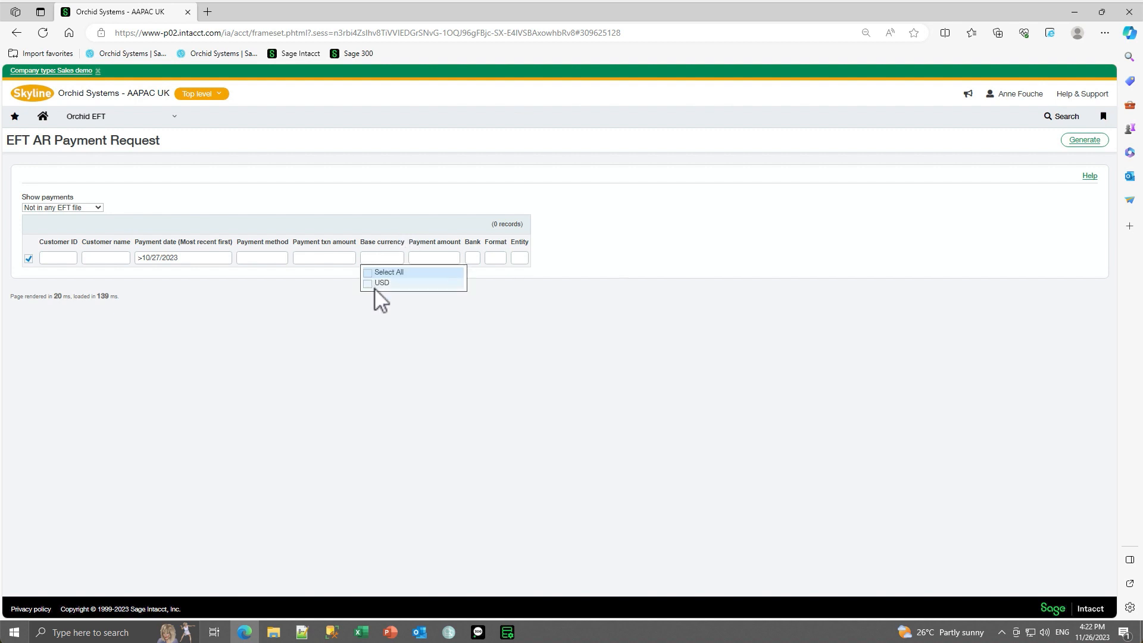
pyautogui.click(369, 284)
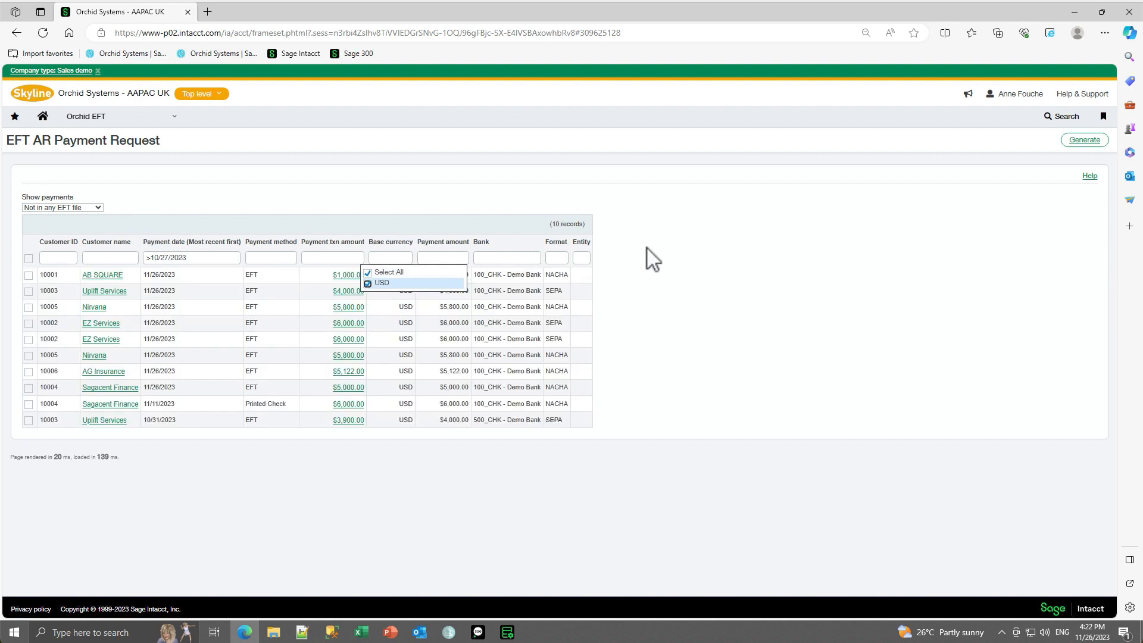
pyautogui.click(28, 308)
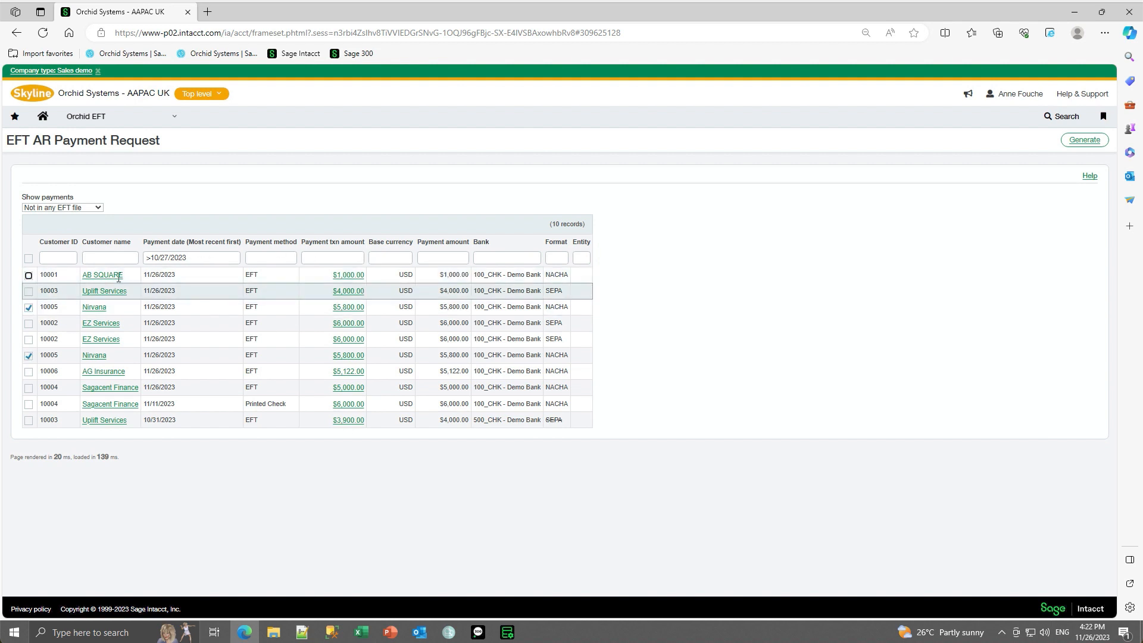
pyautogui.click(554, 256)
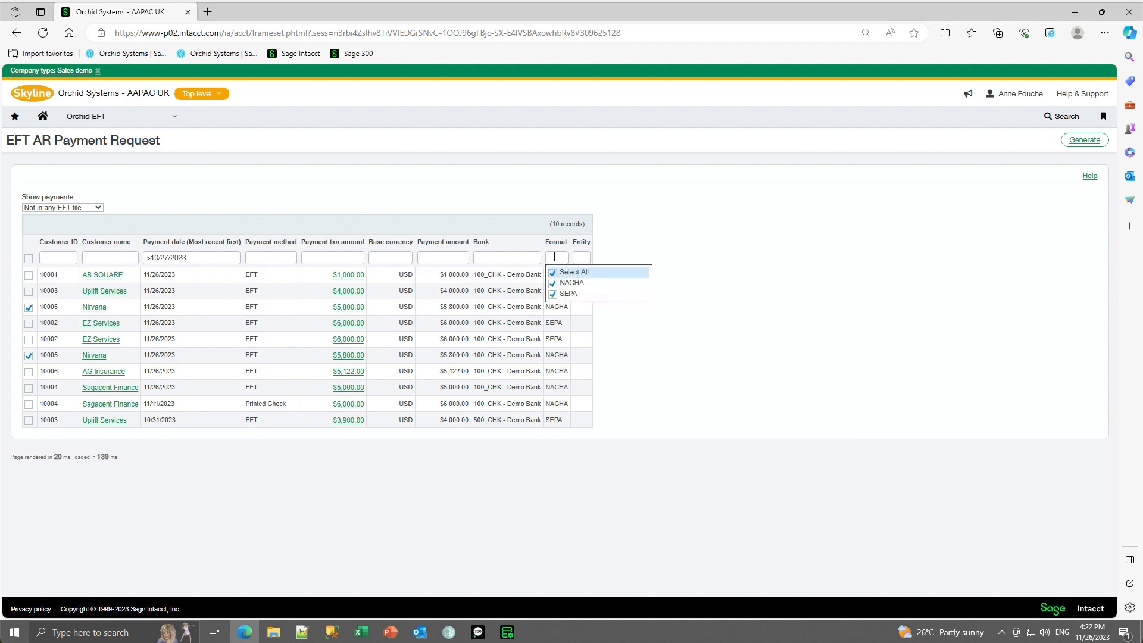
pyautogui.click(554, 274)
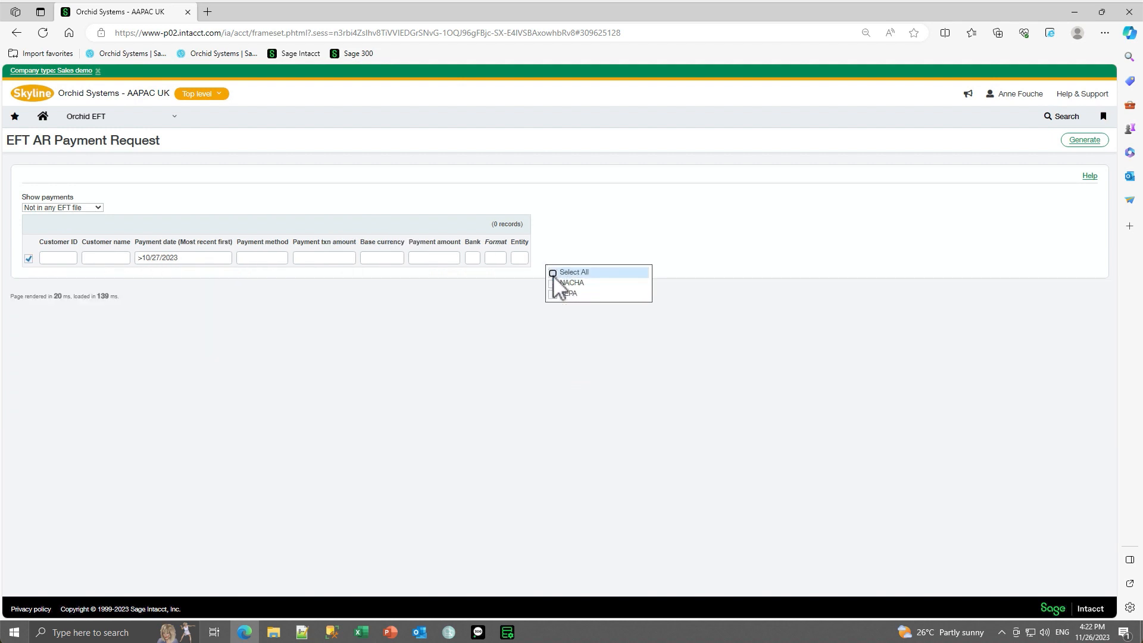
pyautogui.click(552, 284)
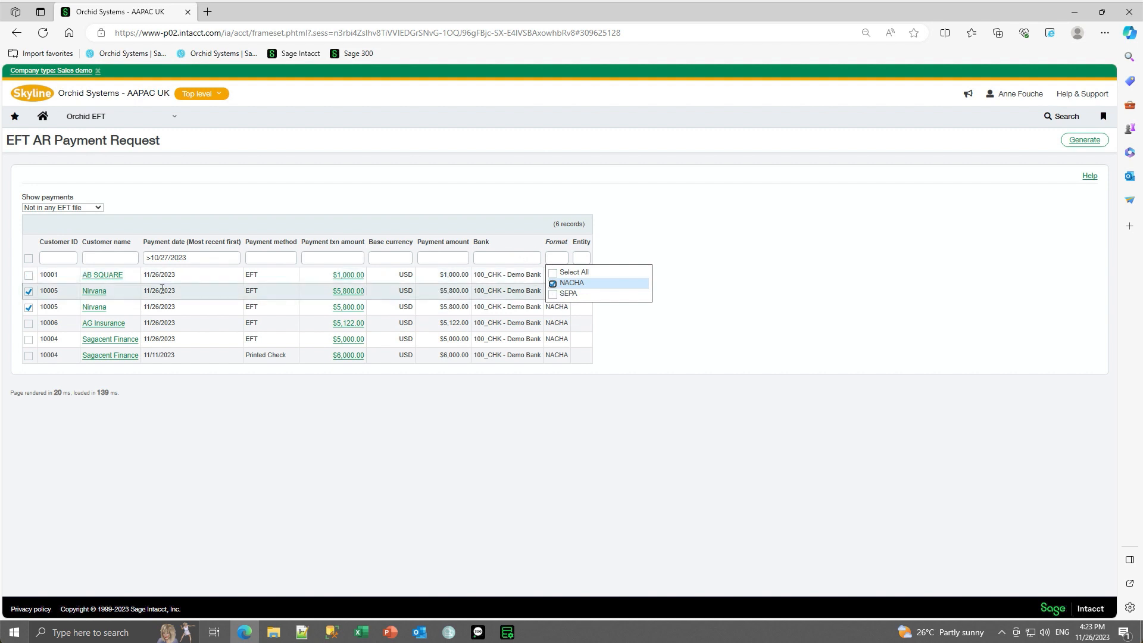
# Step: Generate the EFT file for all listed NACHA payments and open the EFT File List
pyautogui.click(28, 258)
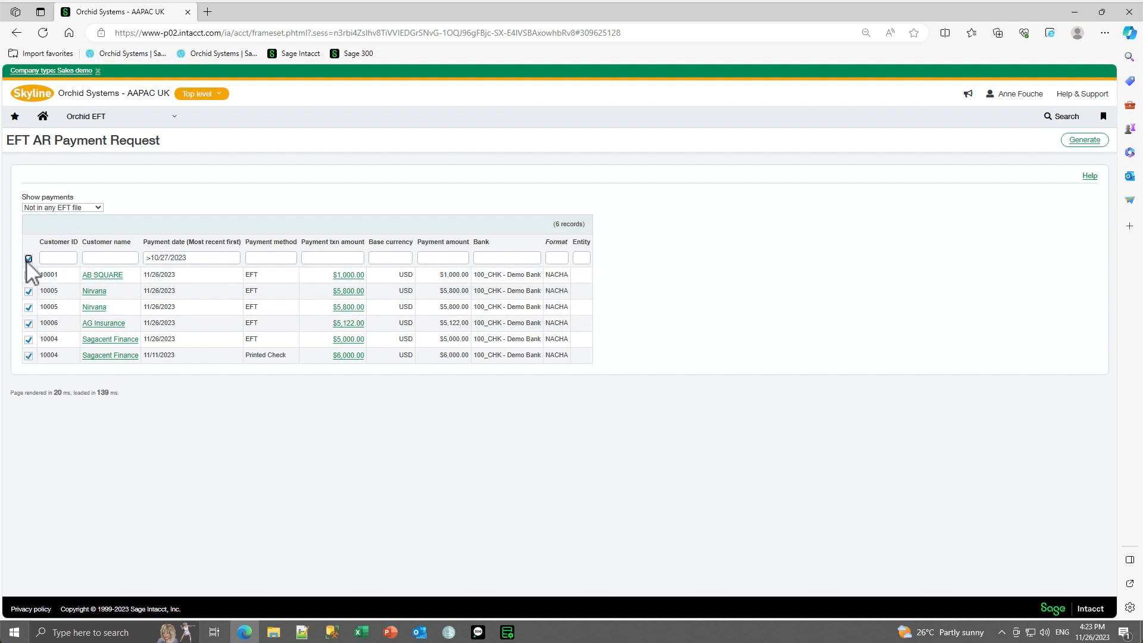
pyautogui.click(1085, 142)
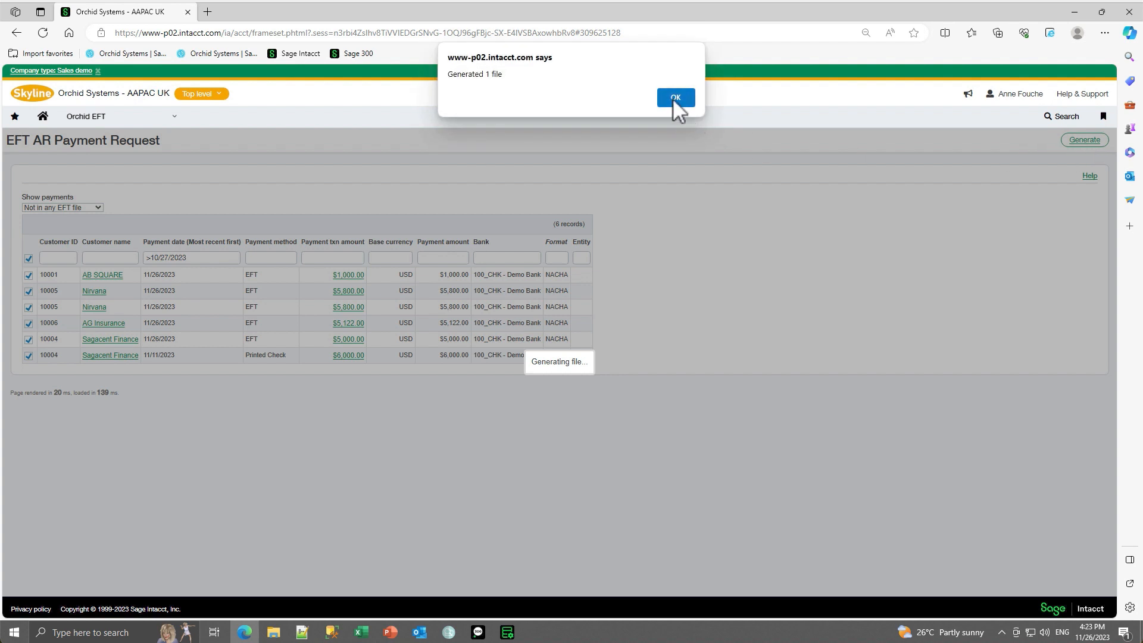
pyautogui.click(674, 99)
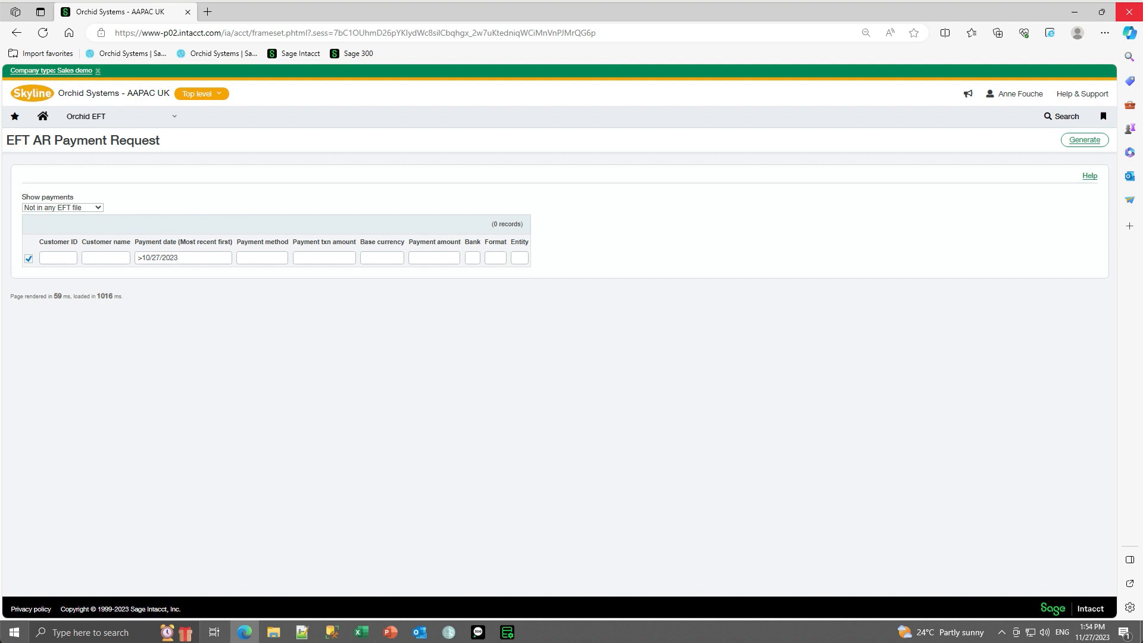
pyautogui.click(175, 117)
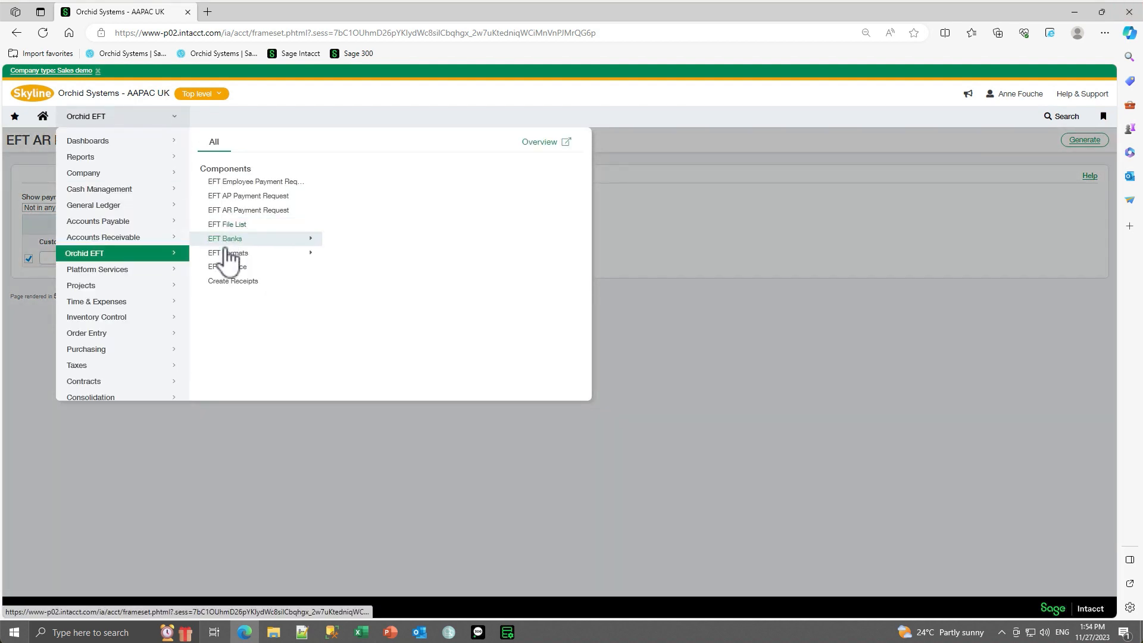
pyautogui.click(226, 224)
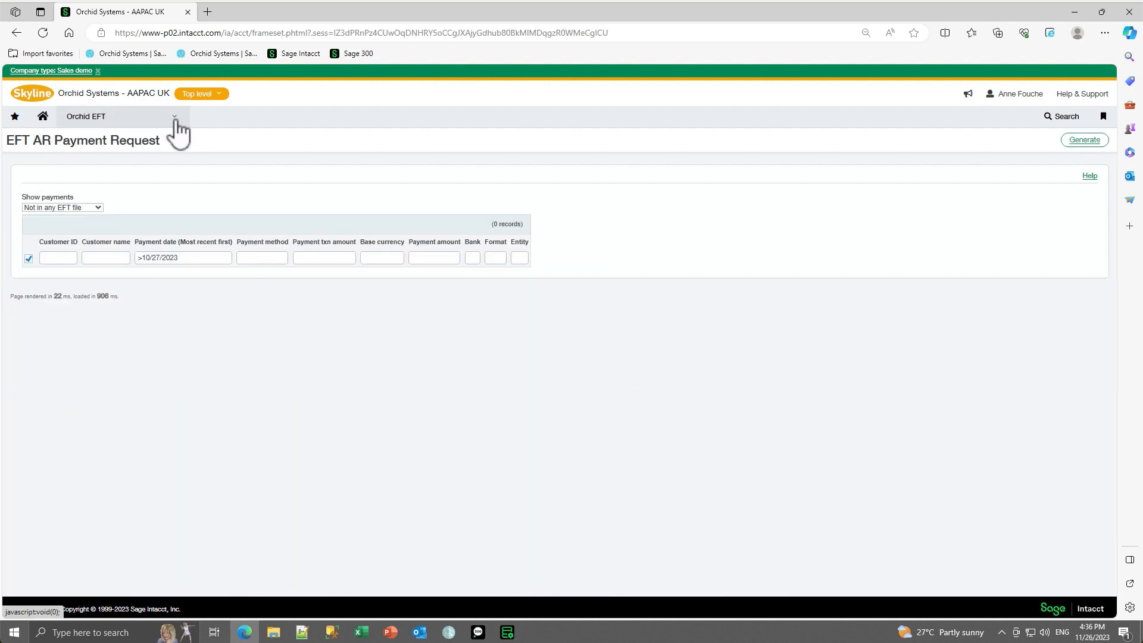
# Step: Open customer AB SQUARE's Orchid EFT details from Accounts Receivable and choose NACHA as the EFT file format
pyautogui.click(175, 120)
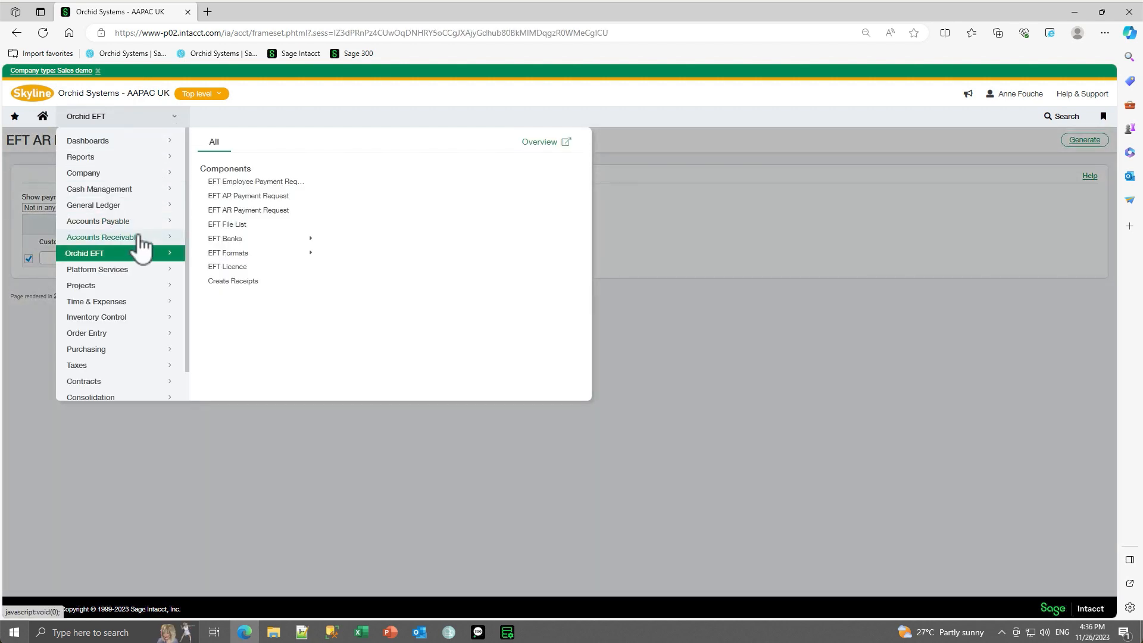
pyautogui.moveTo(138, 244)
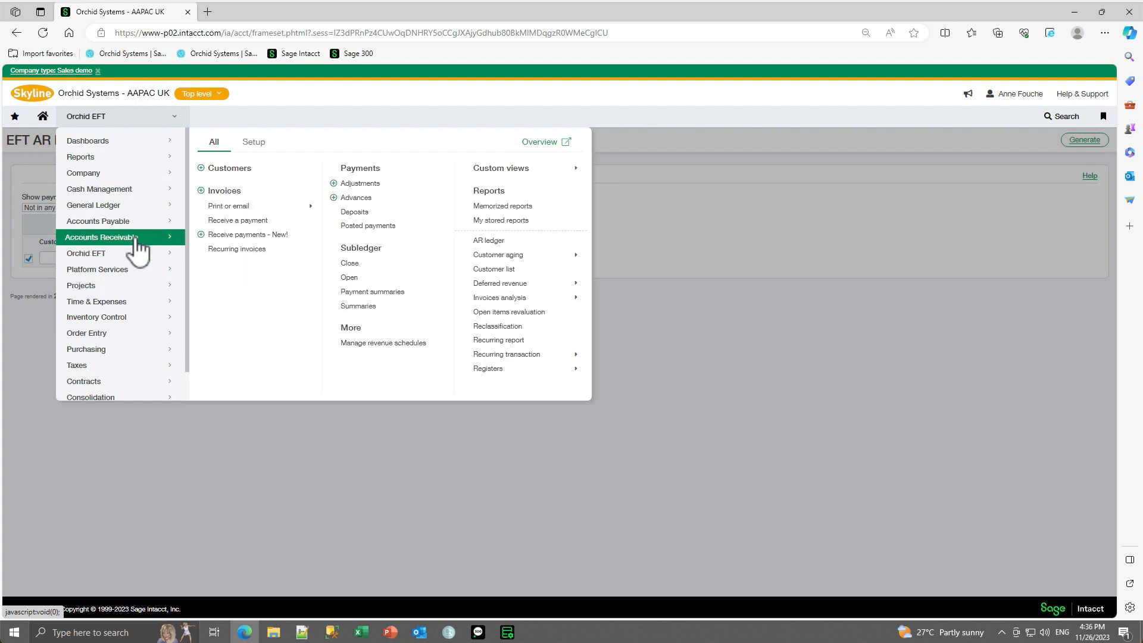
pyautogui.click(223, 179)
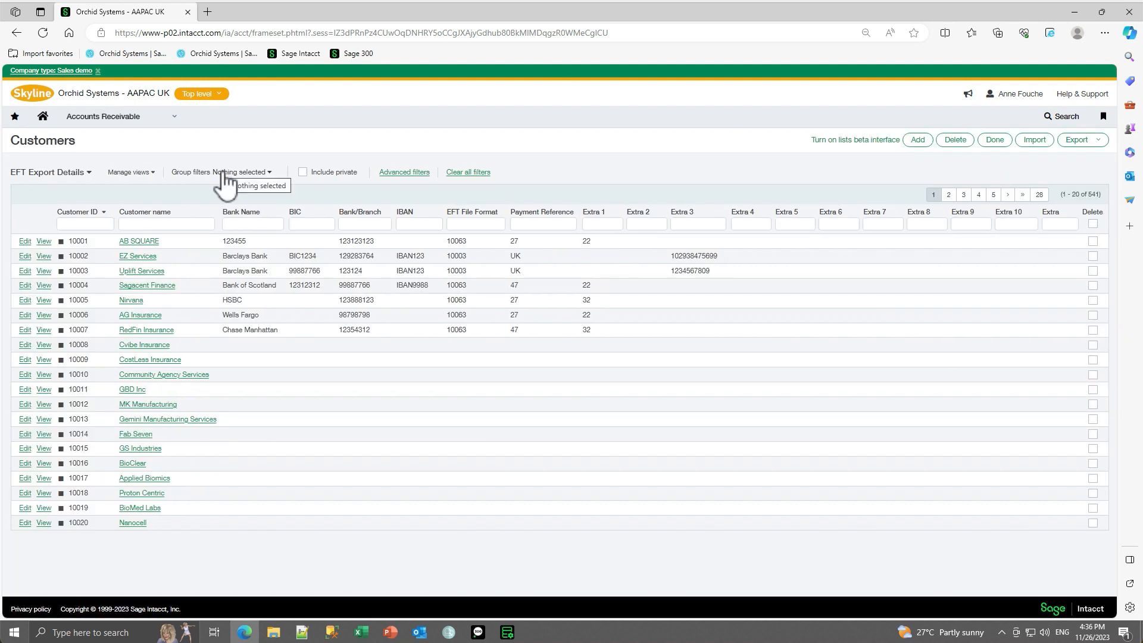
pyautogui.click(25, 241)
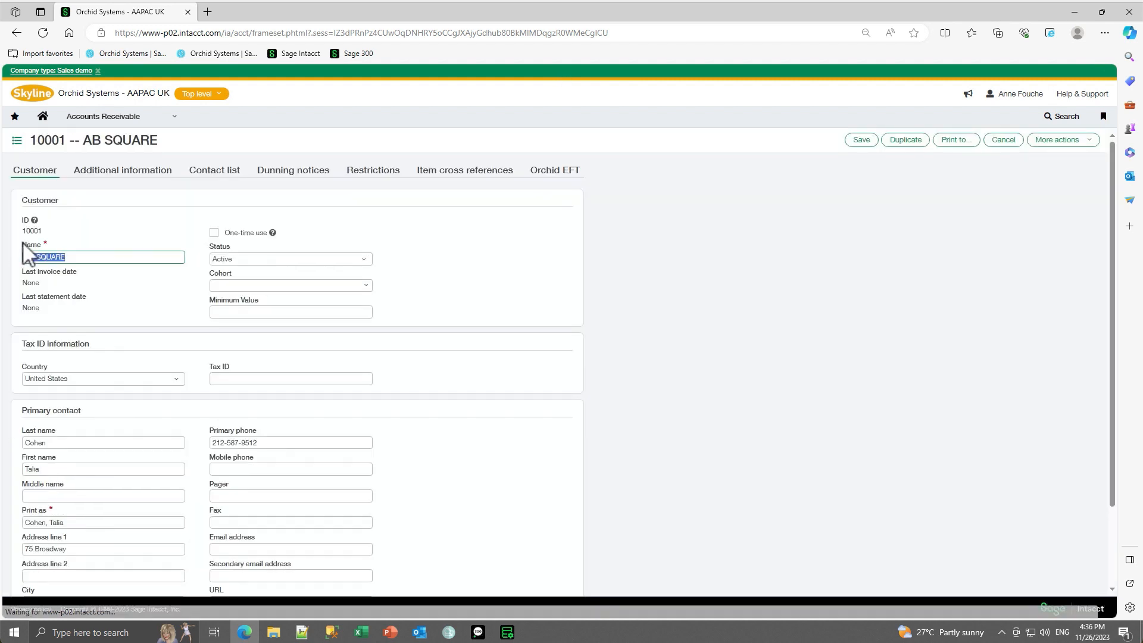
pyautogui.click(551, 174)
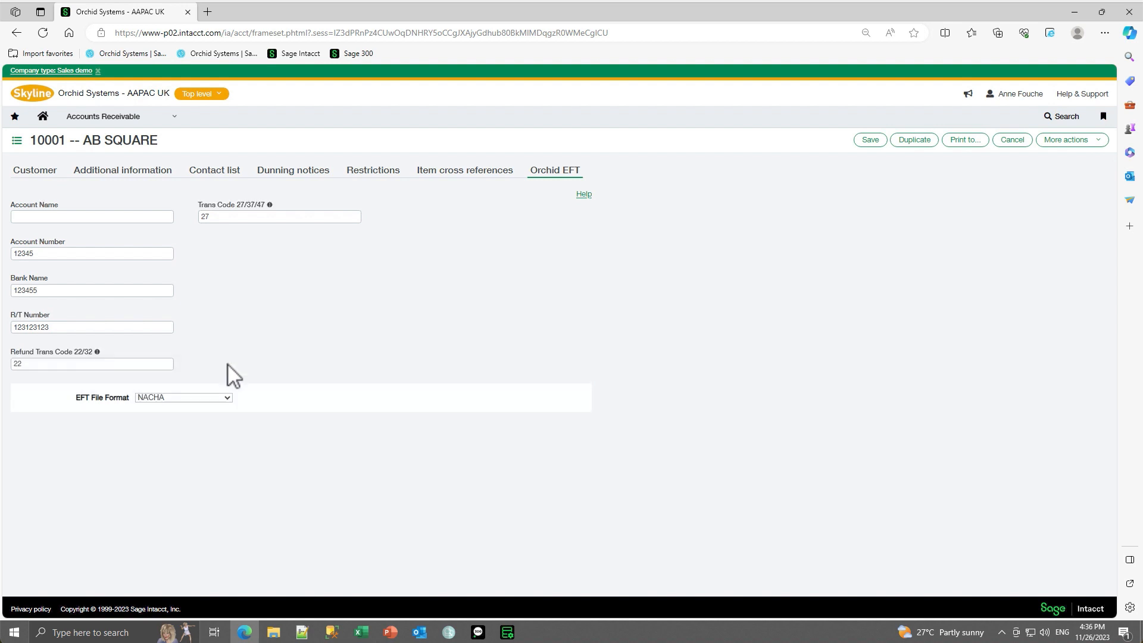
pyautogui.click(227, 399)
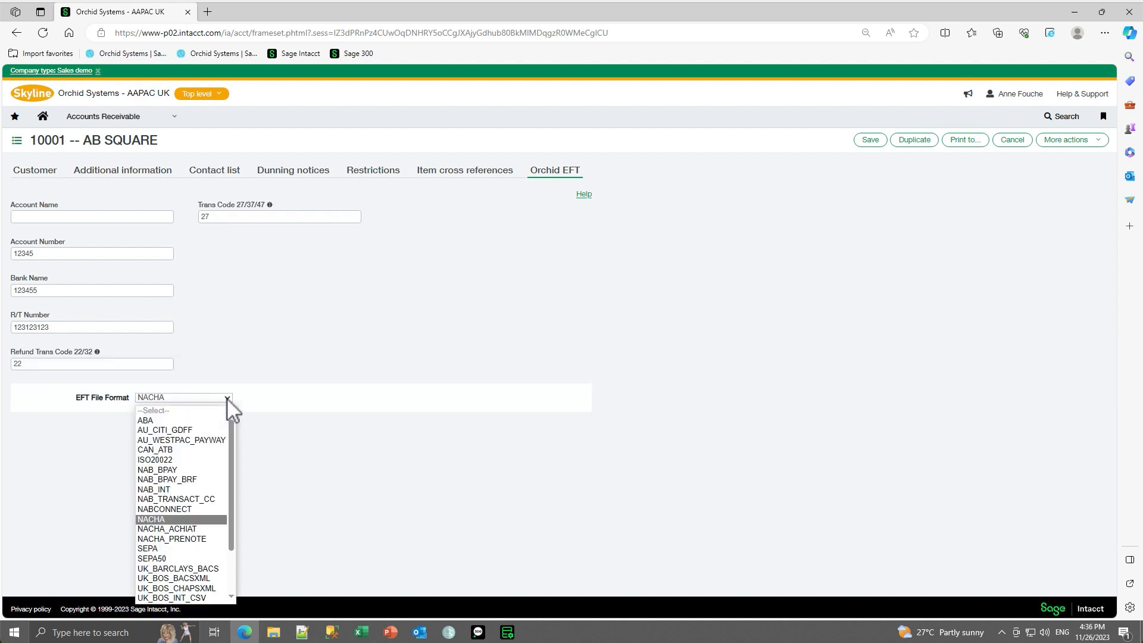
pyautogui.click(174, 521)
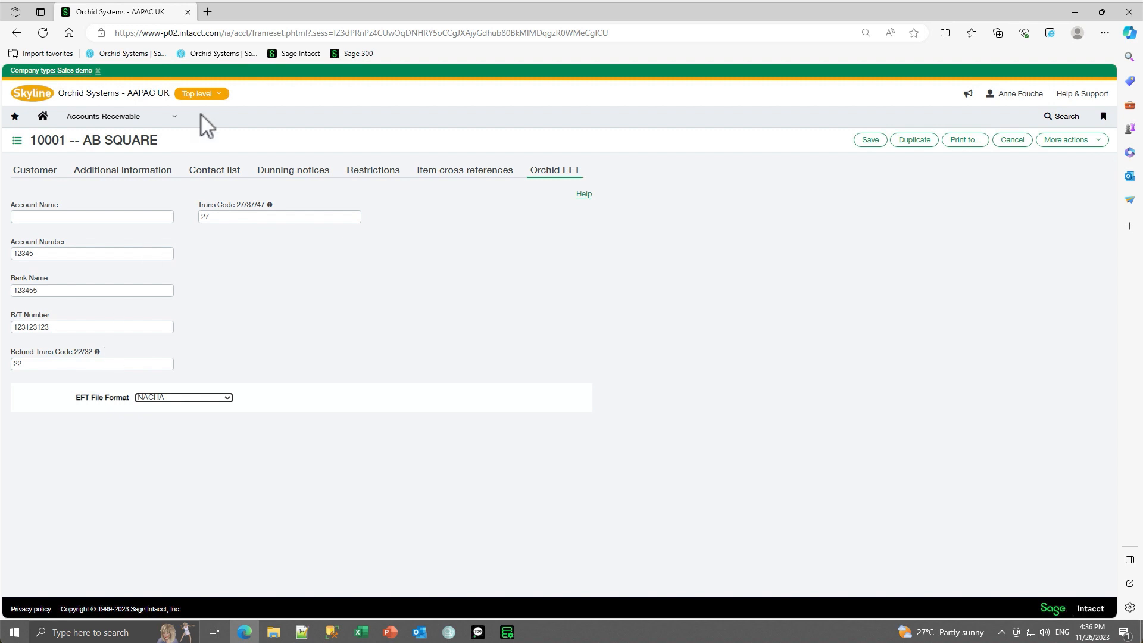
# Step: Open the EFT Banks list and open the receipt-type bank 500_CHK - UK_BOS_BACSXML for editing
pyautogui.click(173, 120)
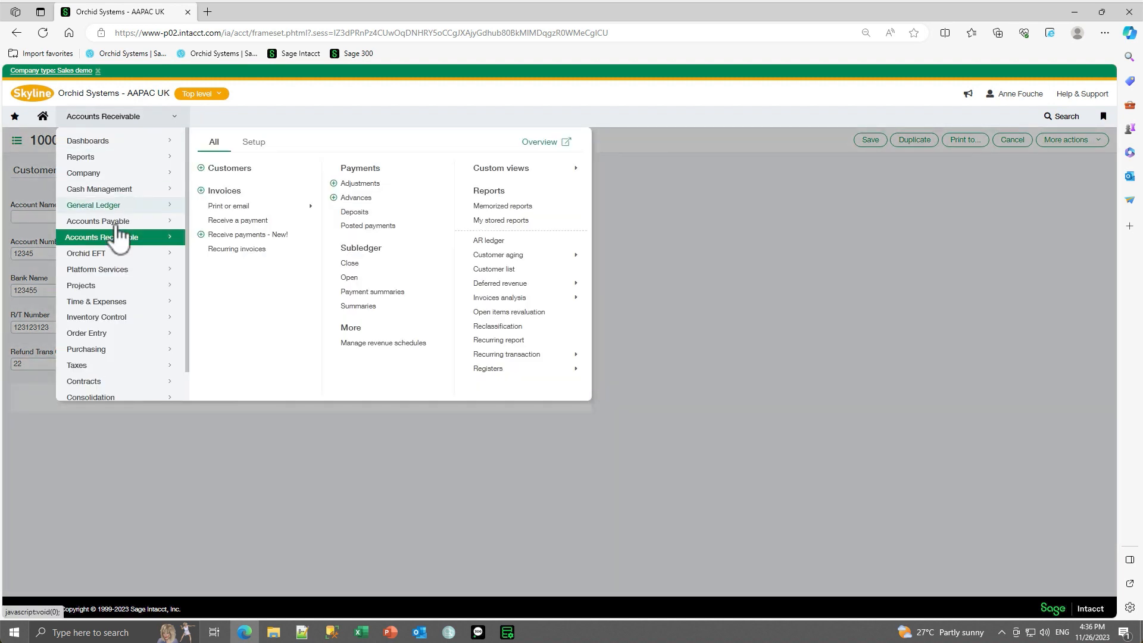
pyautogui.moveTo(119, 256)
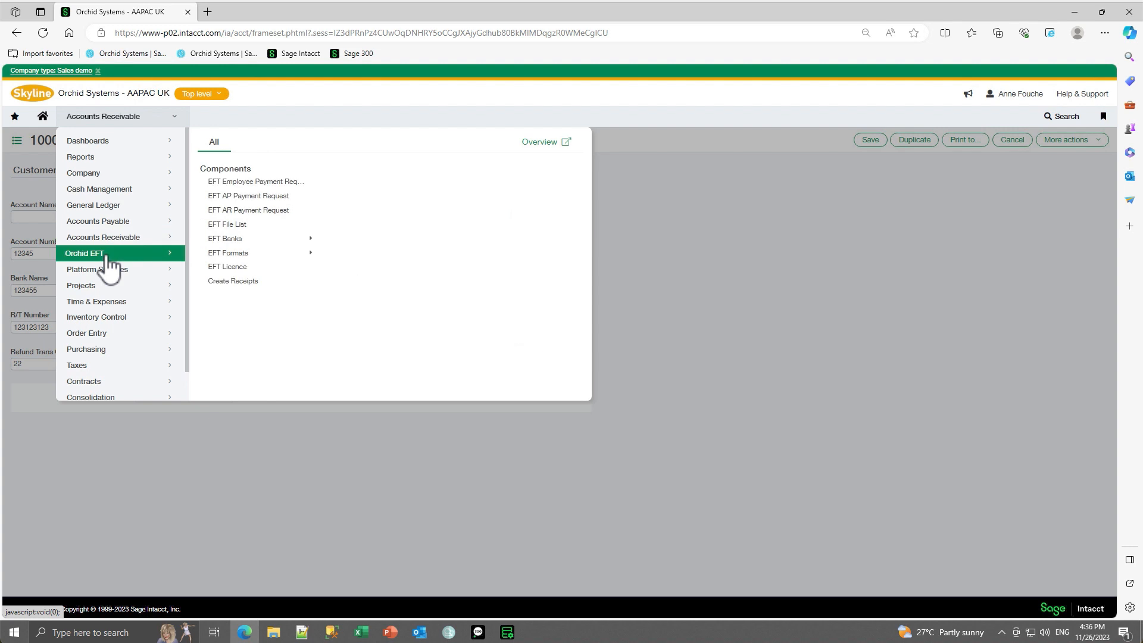
pyautogui.click(245, 239)
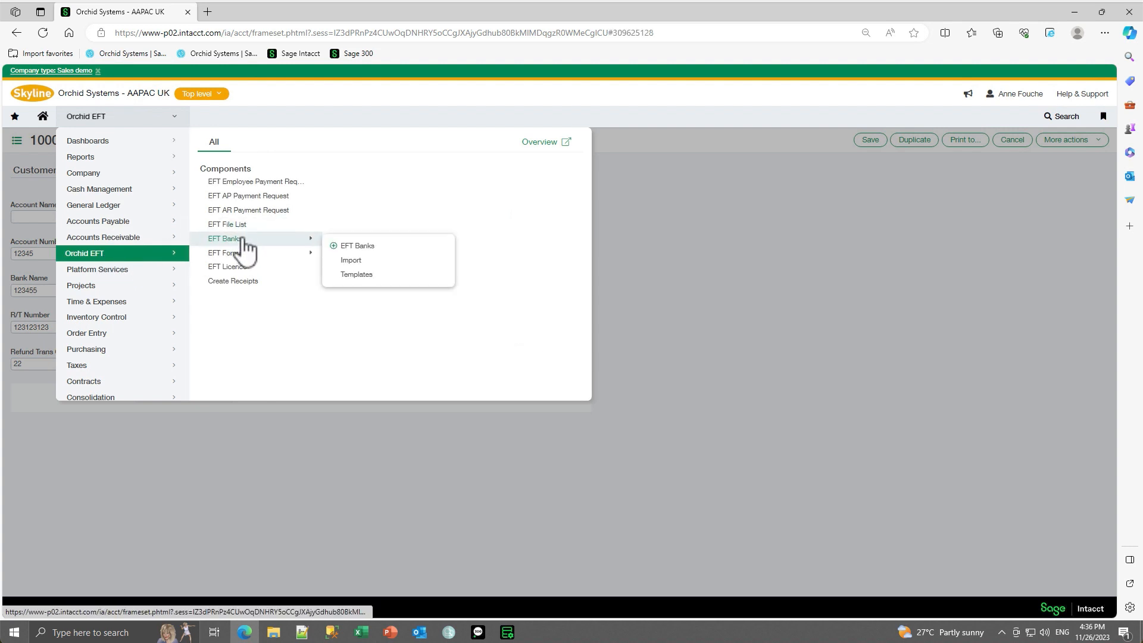
pyautogui.click(350, 248)
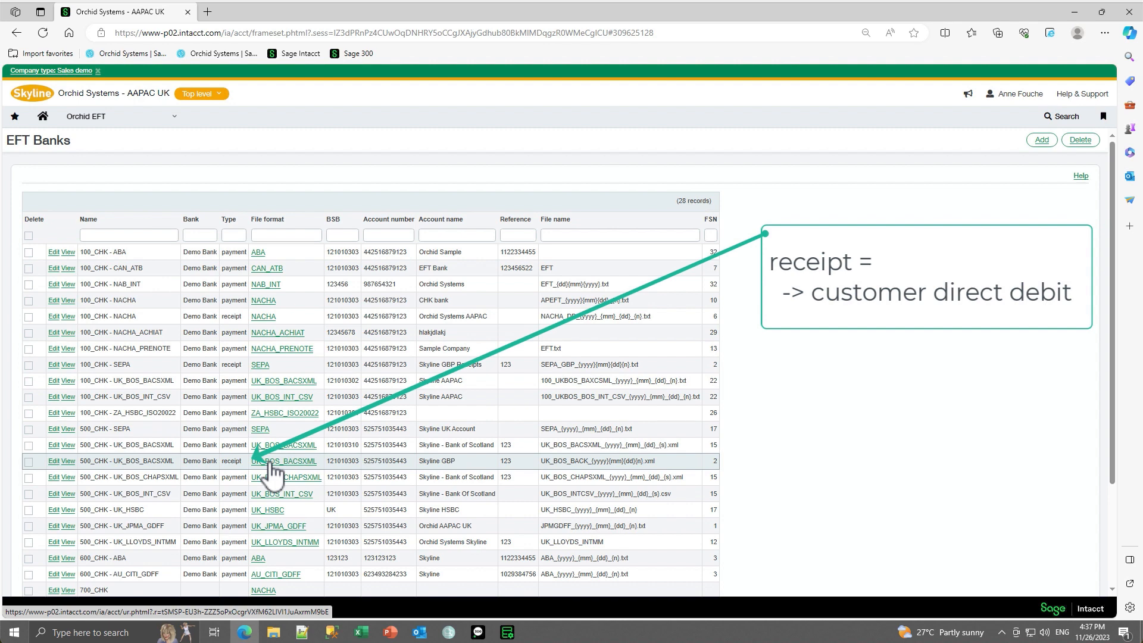
pyautogui.click(52, 461)
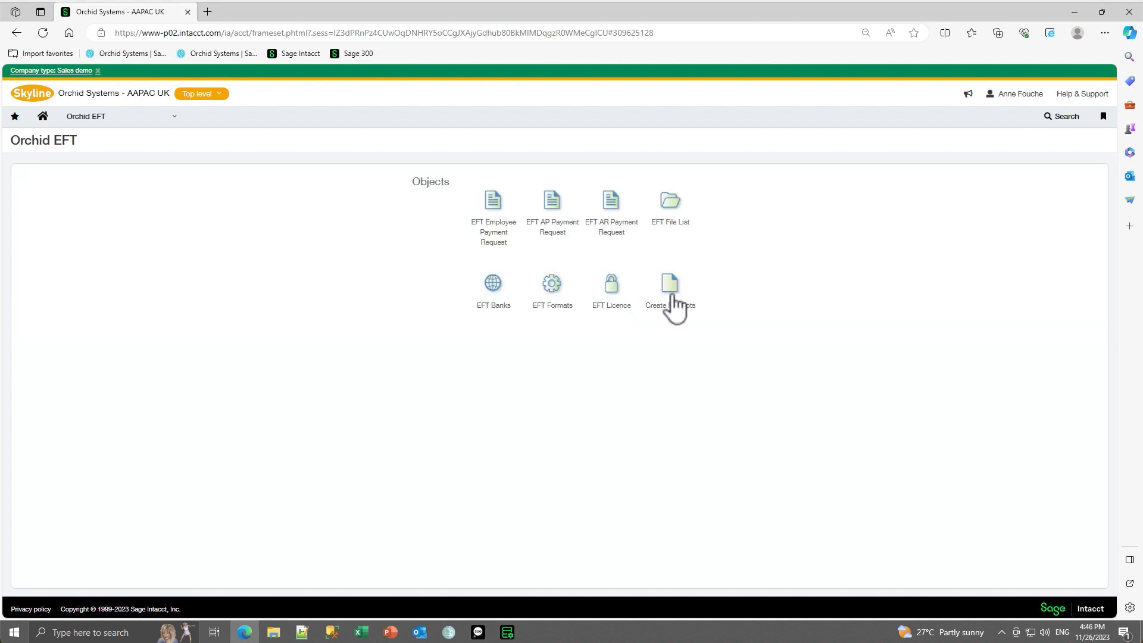
# Step: Open the Create Receipts page in Orchid EFT
pyautogui.click(673, 302)
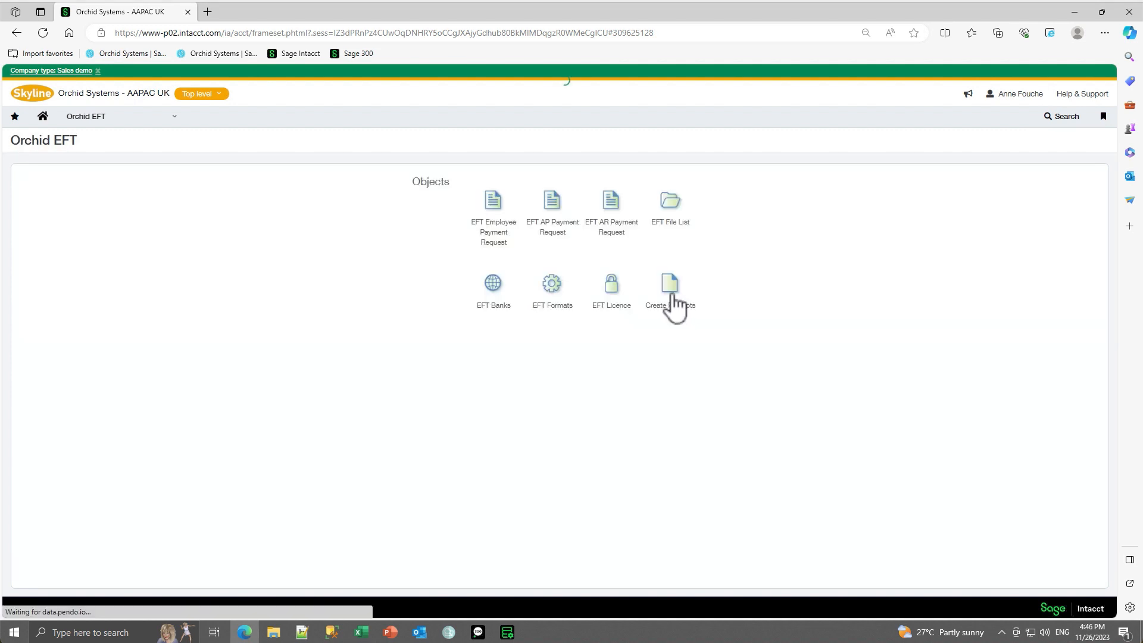